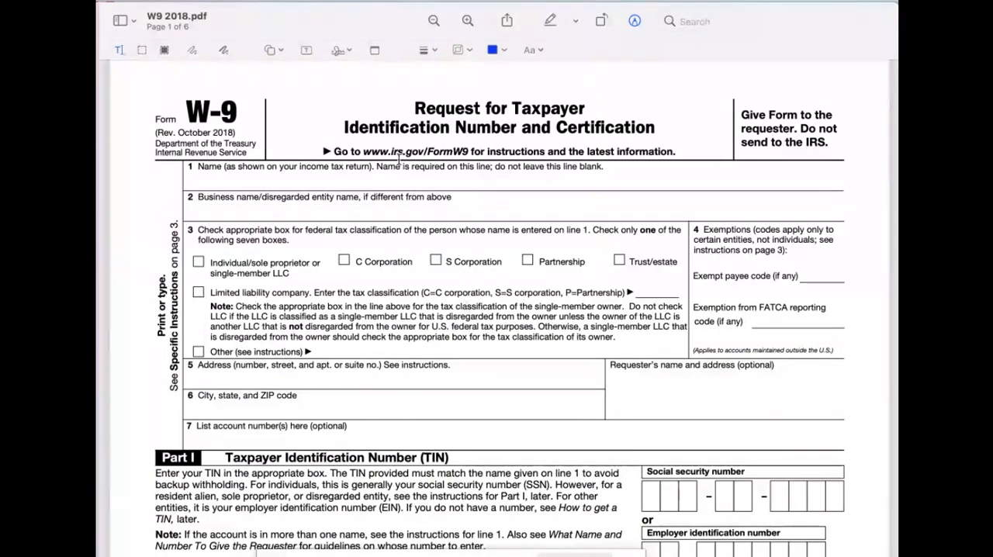
# - Create a new trackpad signature reading "Test" and save it to the signature list
pyautogui.scroll(-5, 394, 299)
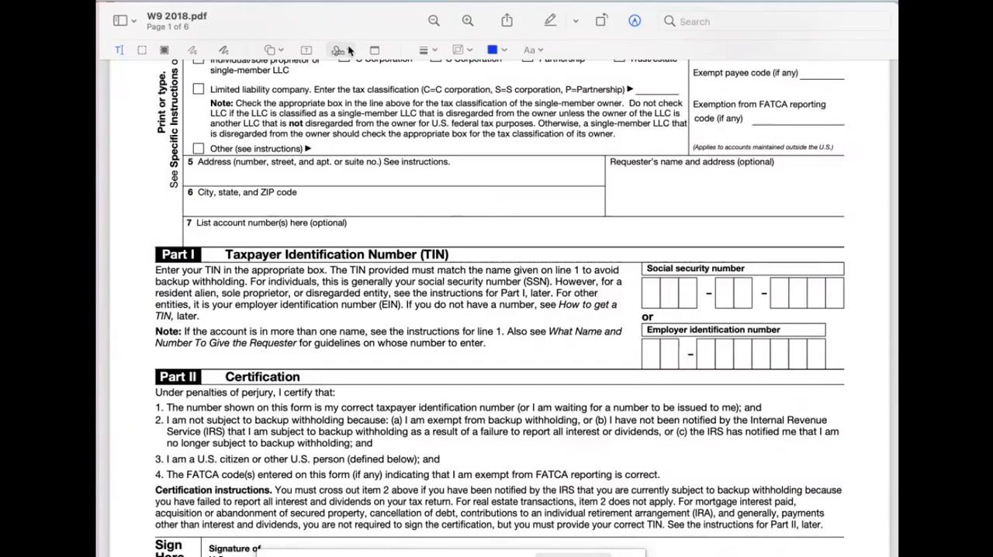
pyautogui.click(348, 50)
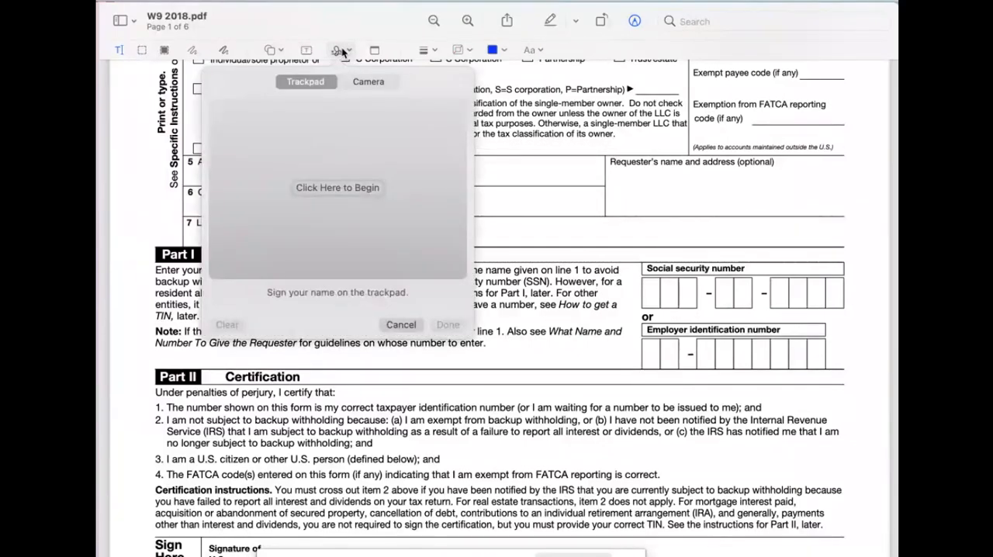
pyautogui.click(342, 50)
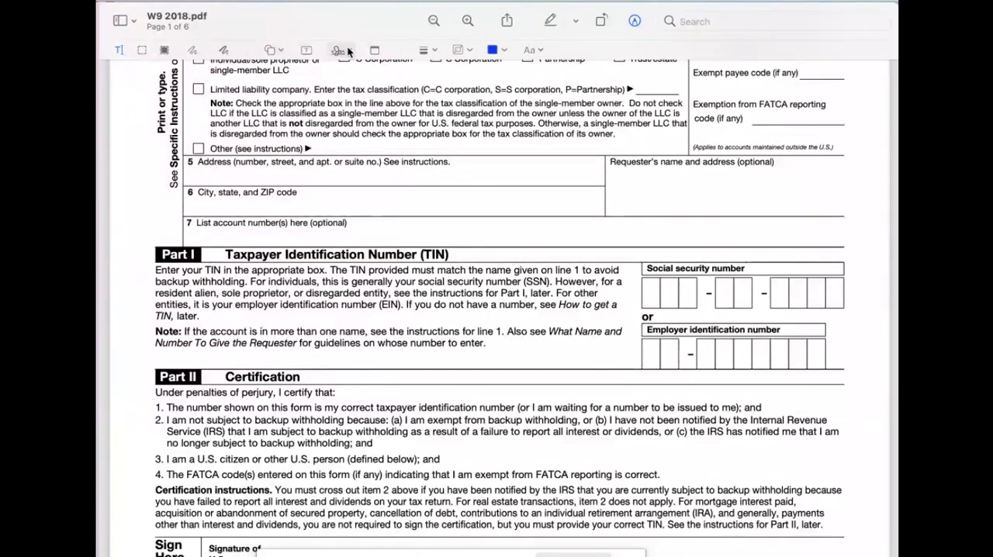
pyautogui.click(347, 51)
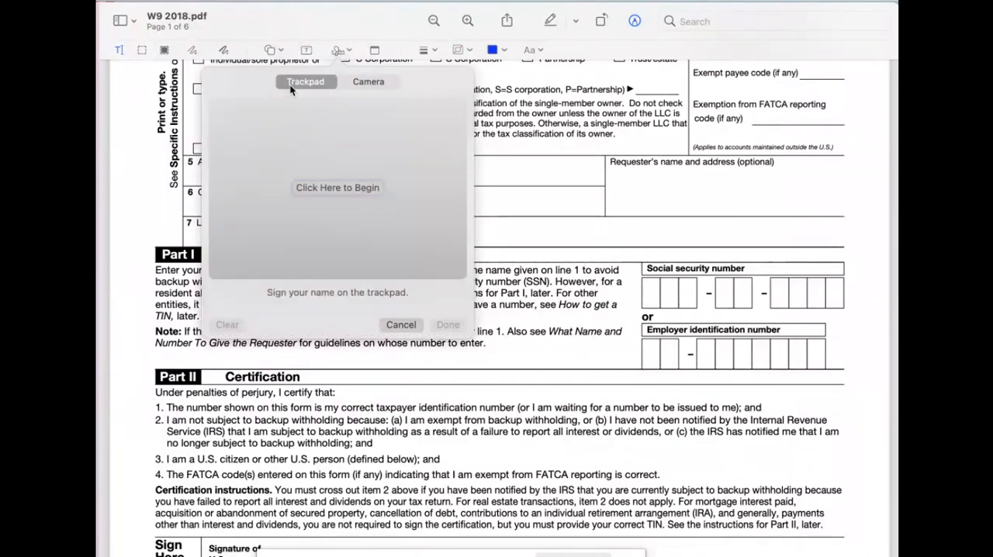
pyautogui.click(332, 189)
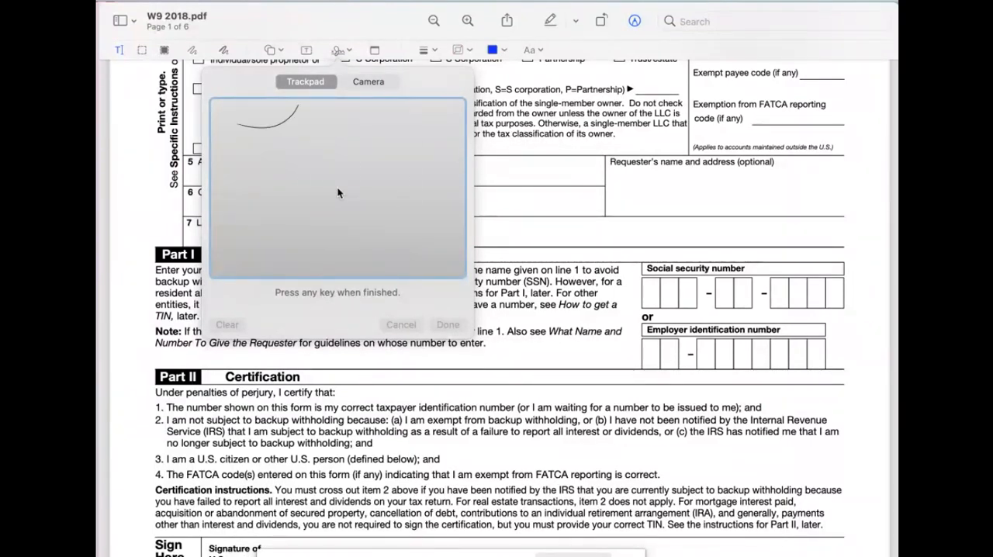
pyautogui.moveTo(298, 105); pyautogui.dragTo(242, 207)
pyautogui.moveTo(318, 207); pyautogui.dragTo(440, 237)
pyautogui.moveTo(443, 169); pyautogui.dragTo(363, 173)
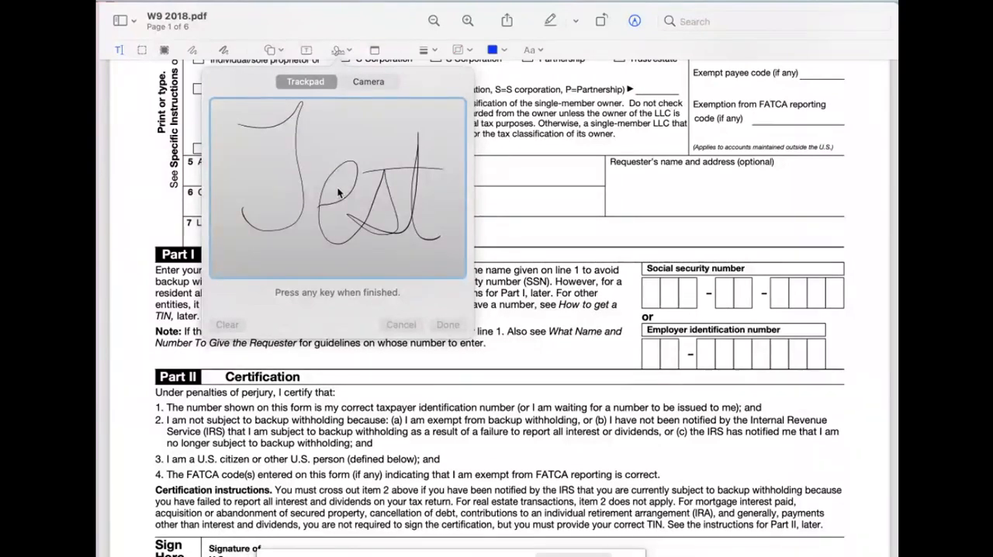
pyautogui.press('space')
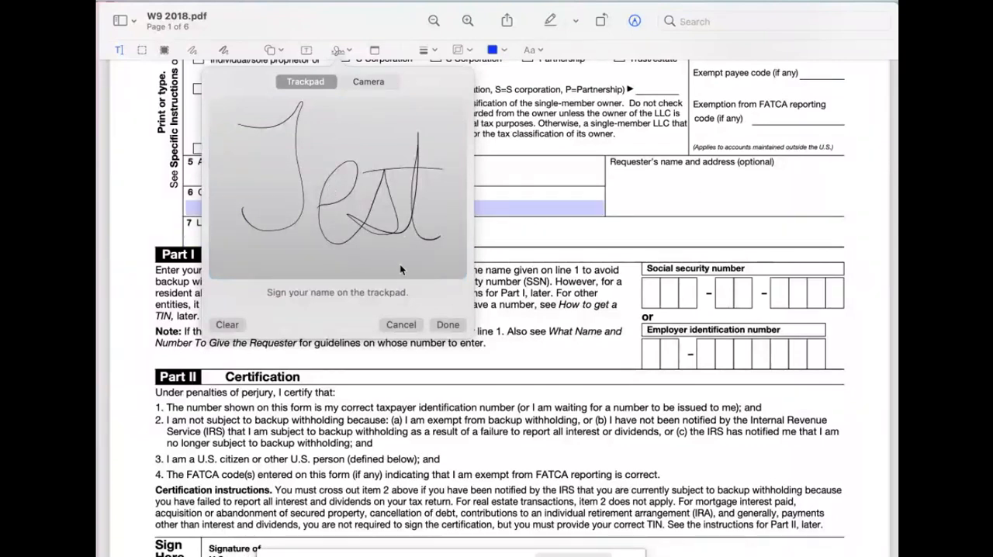
pyautogui.click(448, 325)
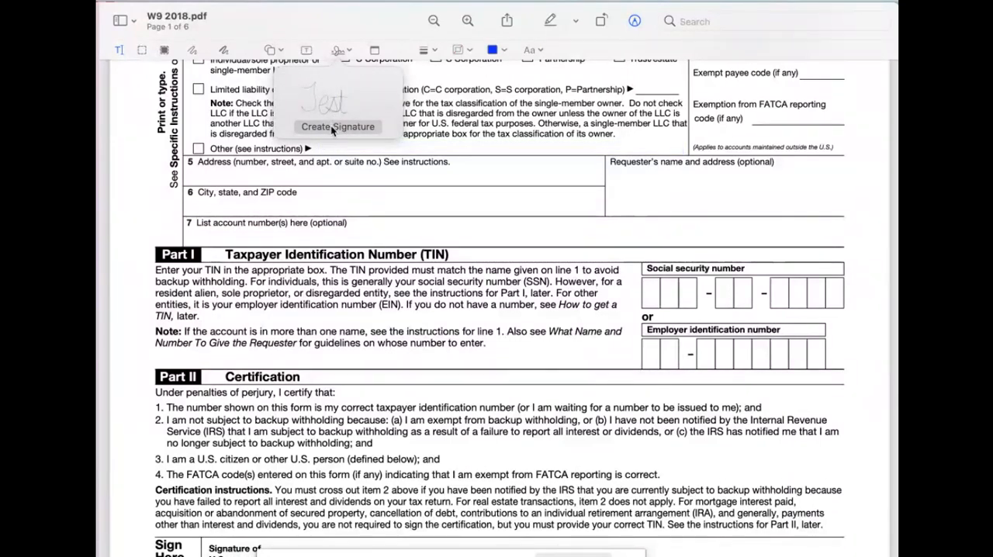
# - Create a second trackpad signature reading "Number" and save it
pyautogui.click(331, 127)
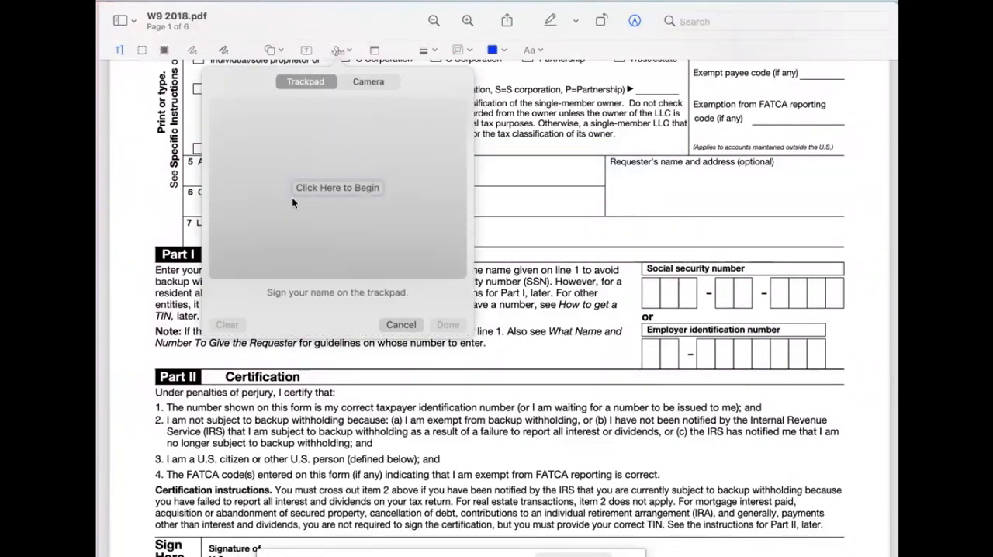
pyautogui.click(338, 191)
pyautogui.moveTo(242, 137)
pyautogui.mouseDown()
pyautogui.moveTo(265, 127)
pyautogui.moveTo(286, 216)
pyautogui.moveTo(455, 188)
pyautogui.mouseUp()
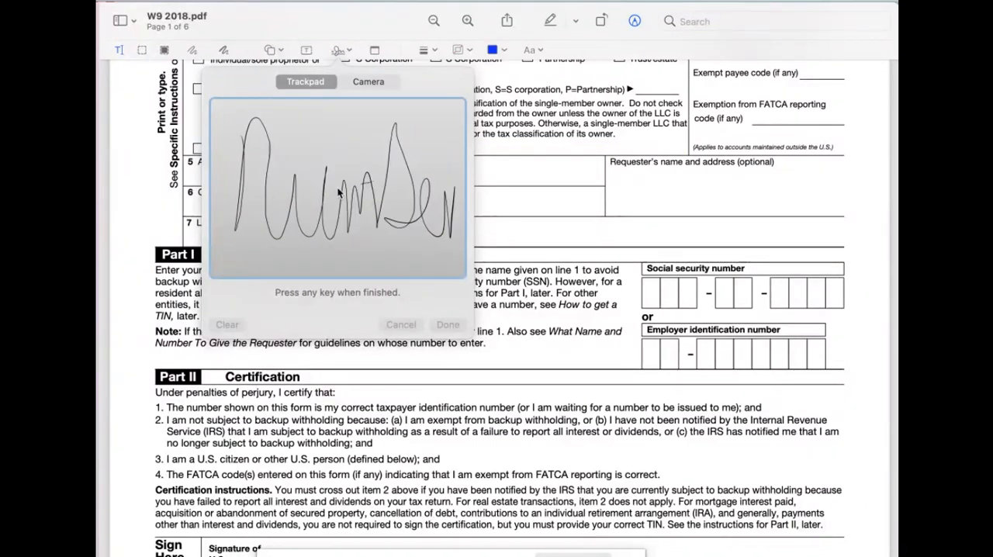
pyautogui.press('space')
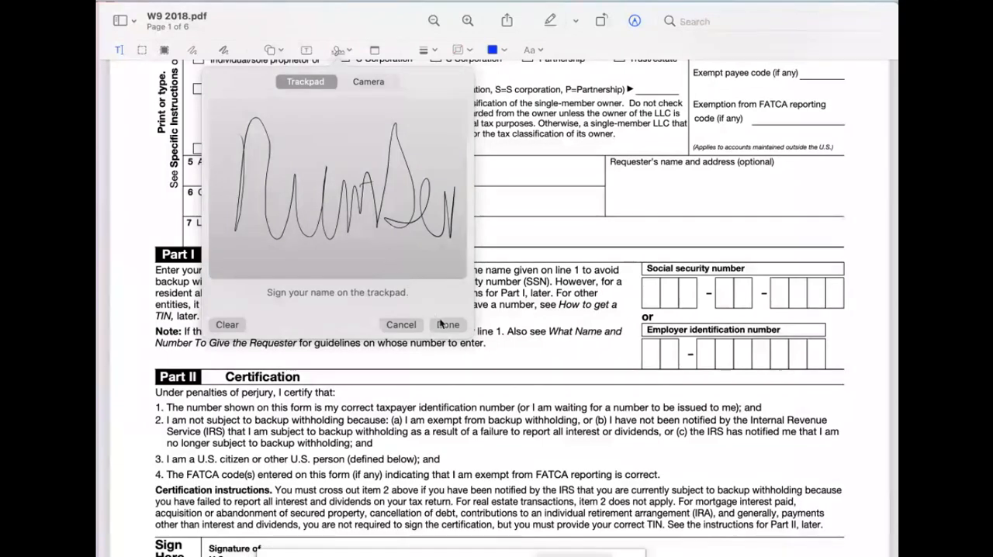
pyautogui.click(448, 324)
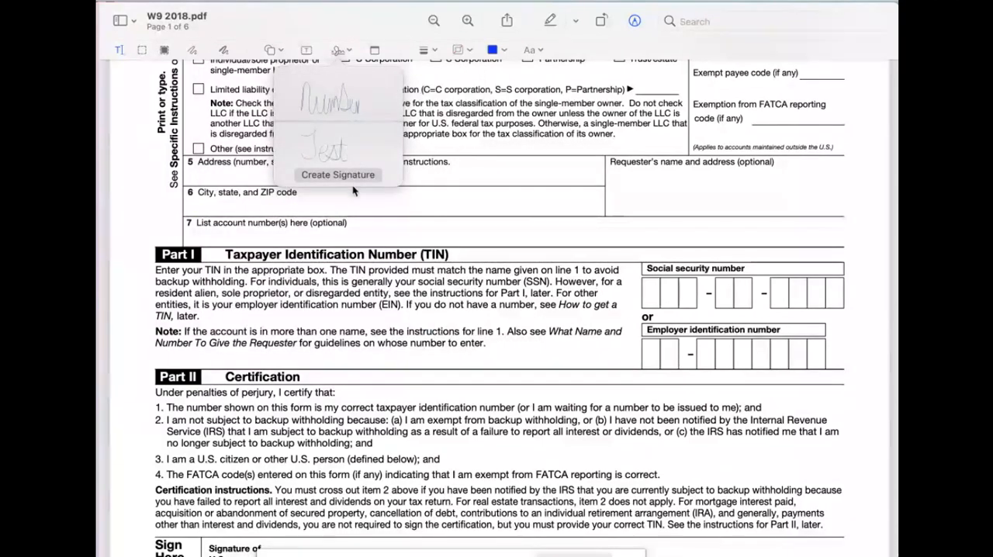
# - Insert the "Test" signature, place it on the Signature of U.S. person line, and color it blue
pyautogui.click(325, 151)
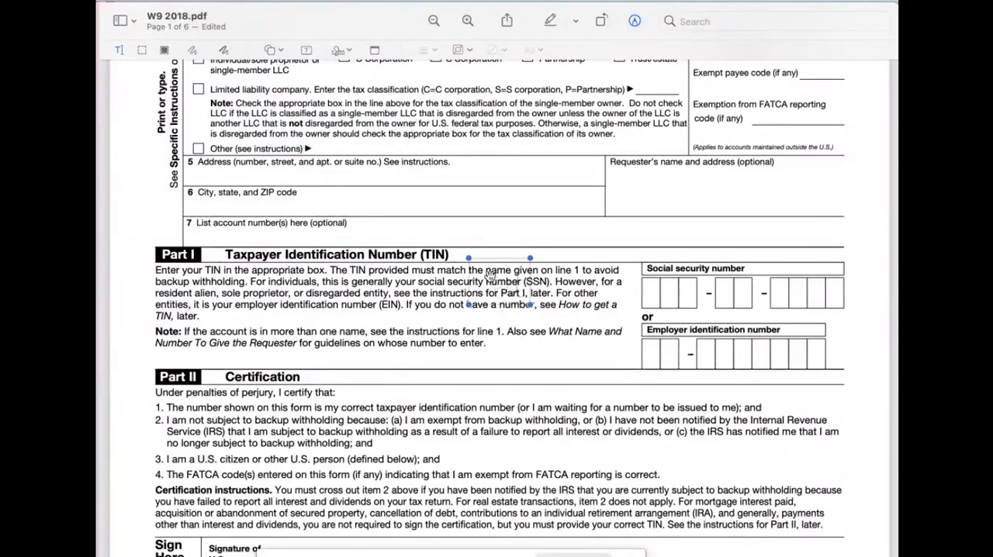
pyautogui.moveTo(490, 275)
pyautogui.mouseDown()
pyautogui.moveTo(480, 329)
pyautogui.moveTo(436, 406)
pyautogui.mouseUp()
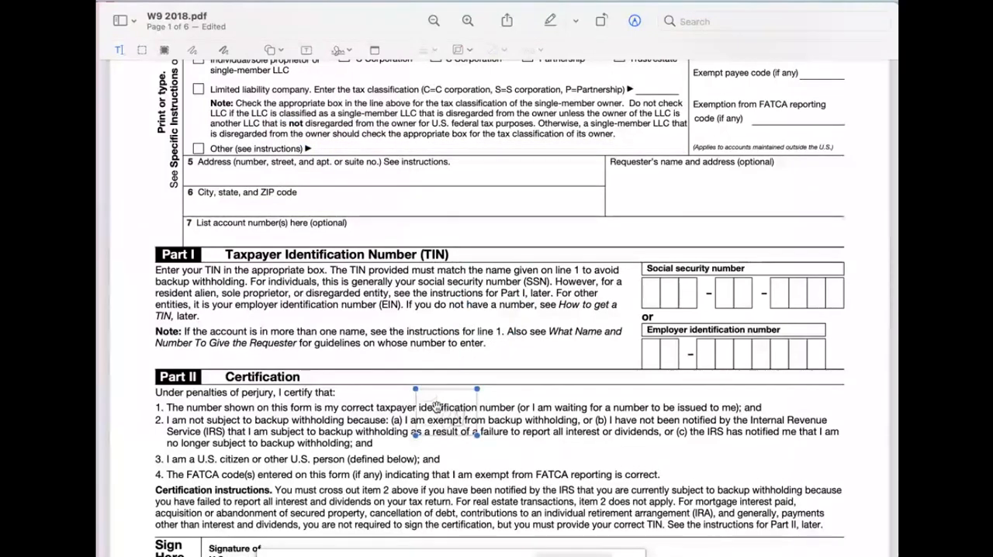
pyautogui.scroll(-5, 436, 407)
pyautogui.scroll(-3, 437, 406)
pyautogui.moveTo(462, 237)
pyautogui.mouseDown()
pyautogui.moveTo(396, 355)
pyautogui.moveTo(325, 374)
pyautogui.moveTo(350, 398)
pyautogui.moveTo(374, 394)
pyautogui.moveTo(346, 373)
pyautogui.moveTo(345, 386)
pyautogui.moveTo(324, 383)
pyautogui.mouseUp()
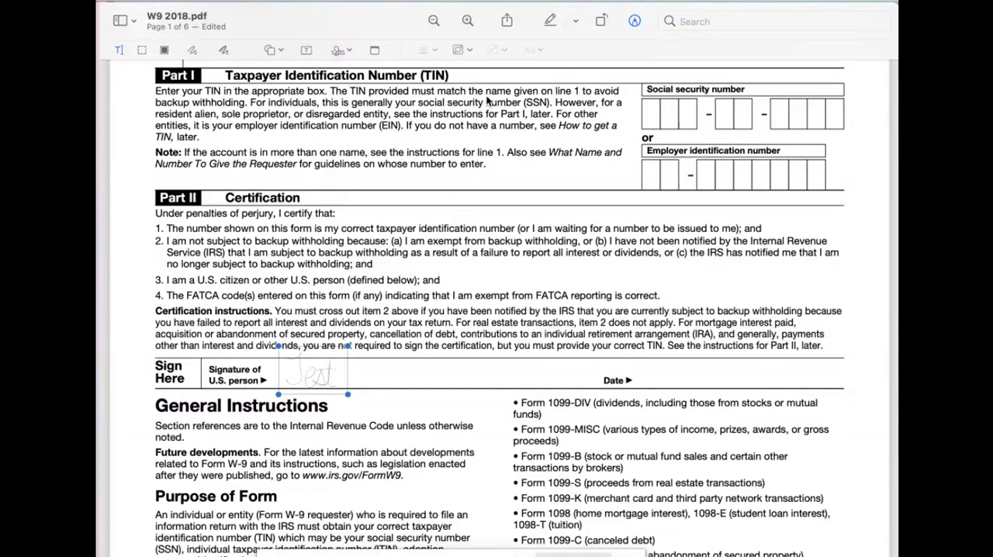
pyautogui.click(467, 51)
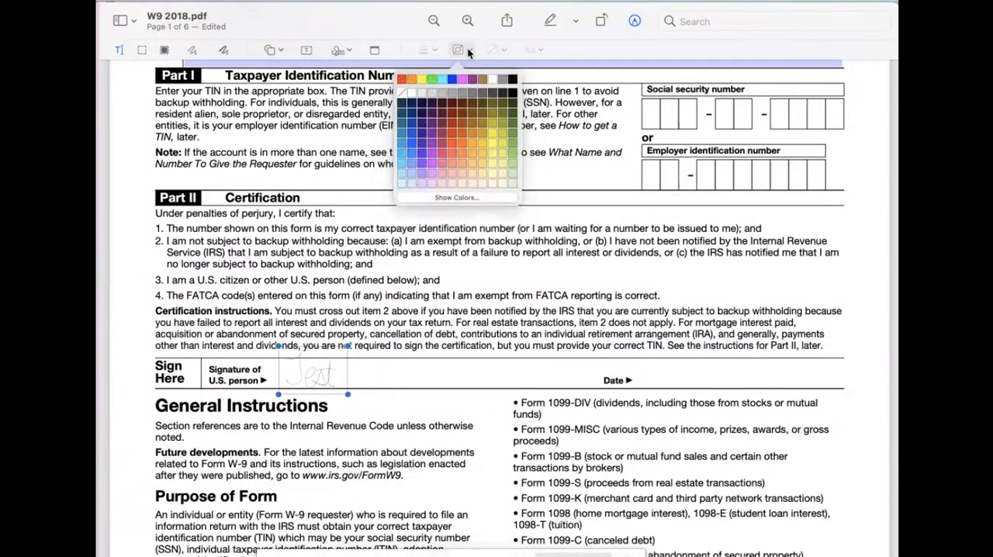
pyautogui.click(413, 135)
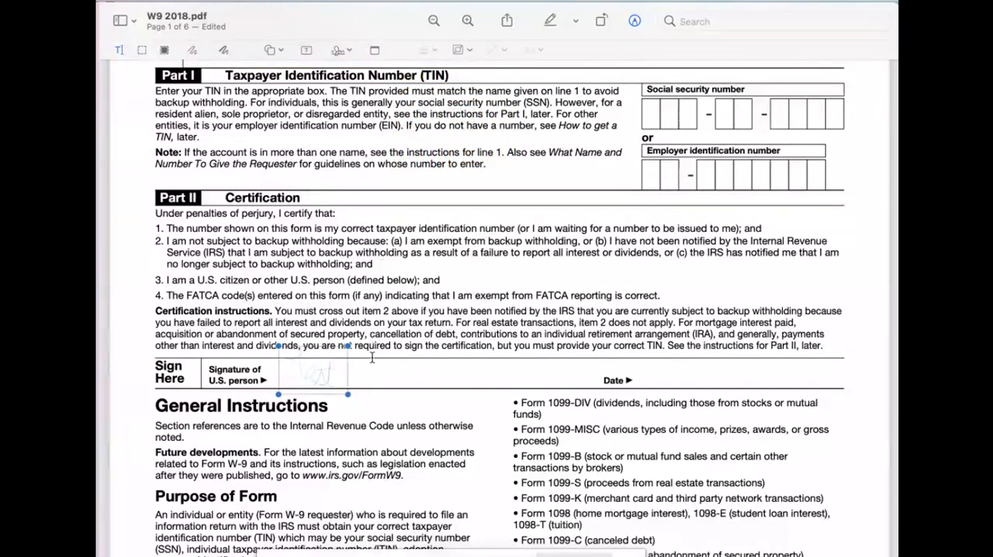
# - Add a text box reading "Name" on line 1 of the W-9 form
pyautogui.scroll(5, 347, 376)
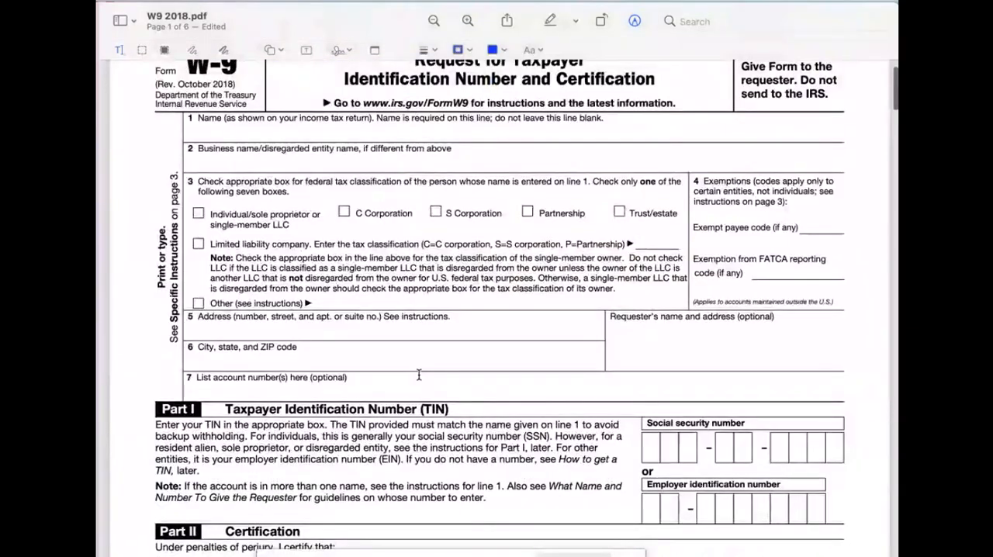
pyautogui.scroll(2, 348, 257)
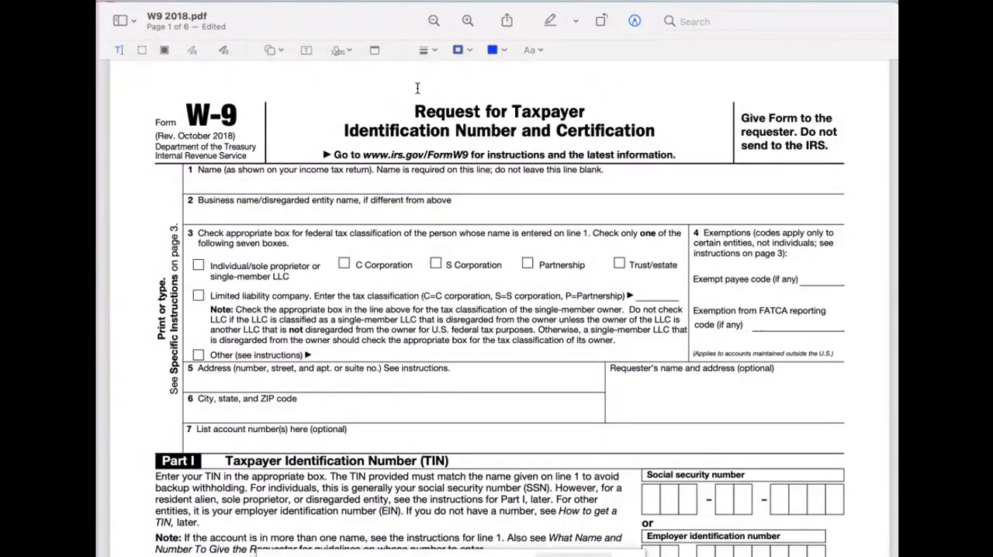
pyautogui.click(305, 49)
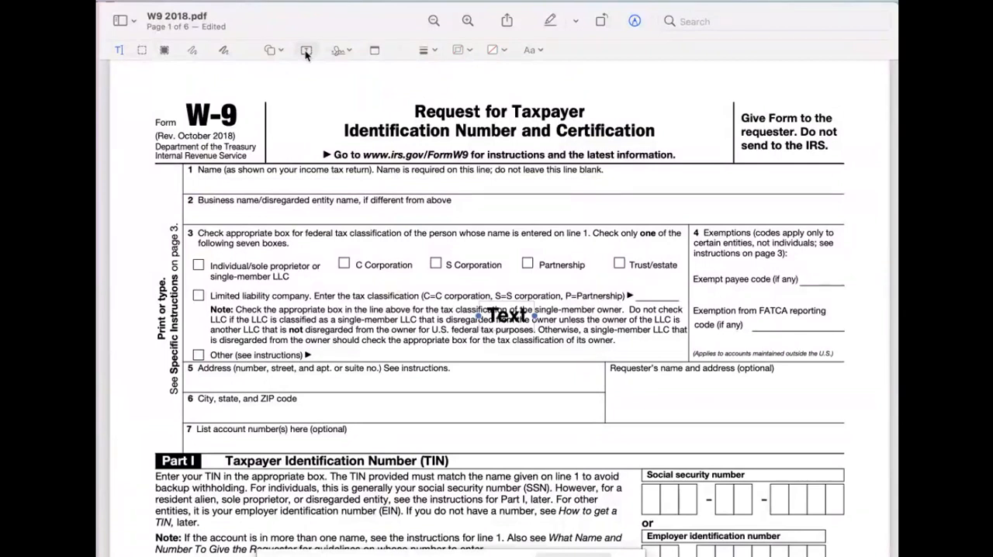
pyautogui.moveTo(510, 318); pyautogui.dragTo(225, 196)
pyautogui.doubleClick(225, 186)
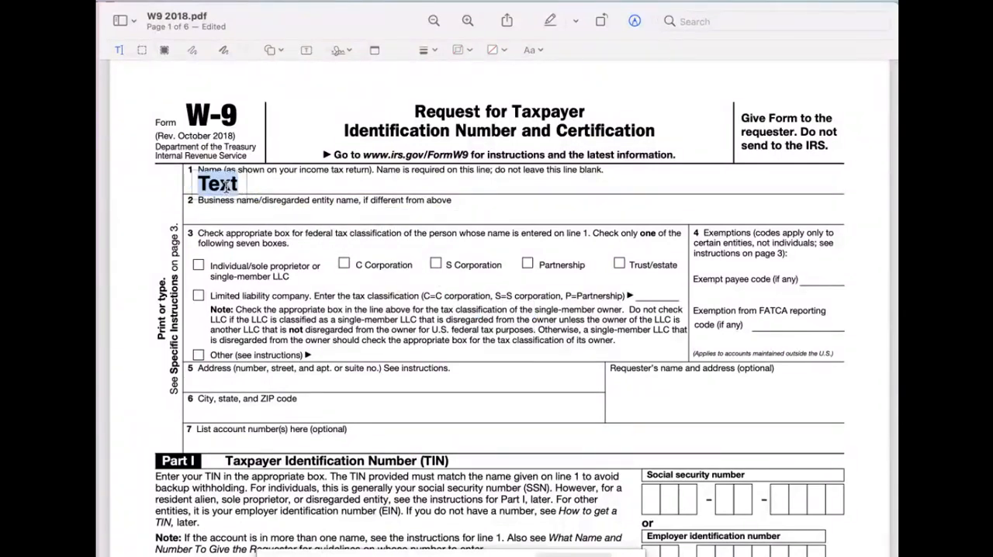
pyautogui.write('Nme')
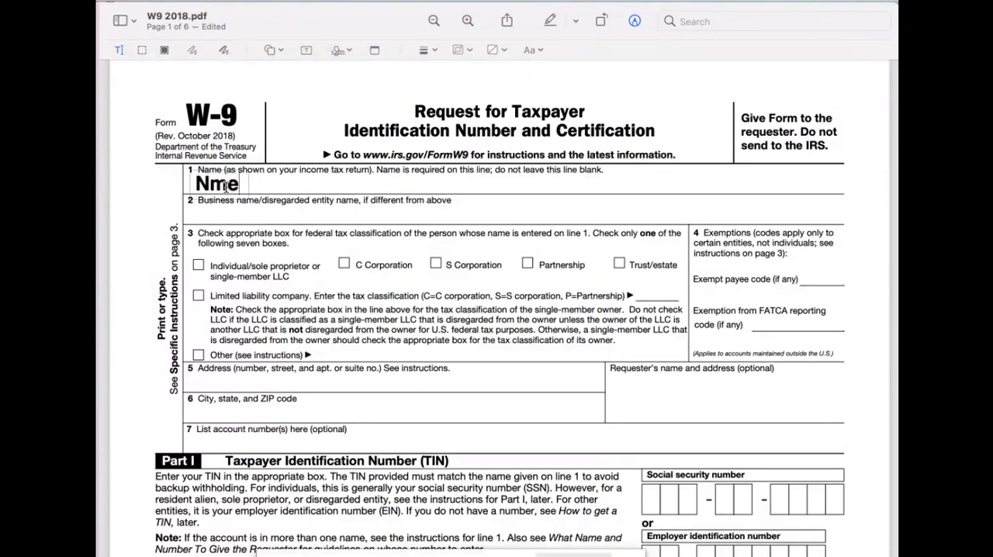
pyautogui.press('BackSpace')
pyautogui.press('BackSpace')
pyautogui.write('ame')
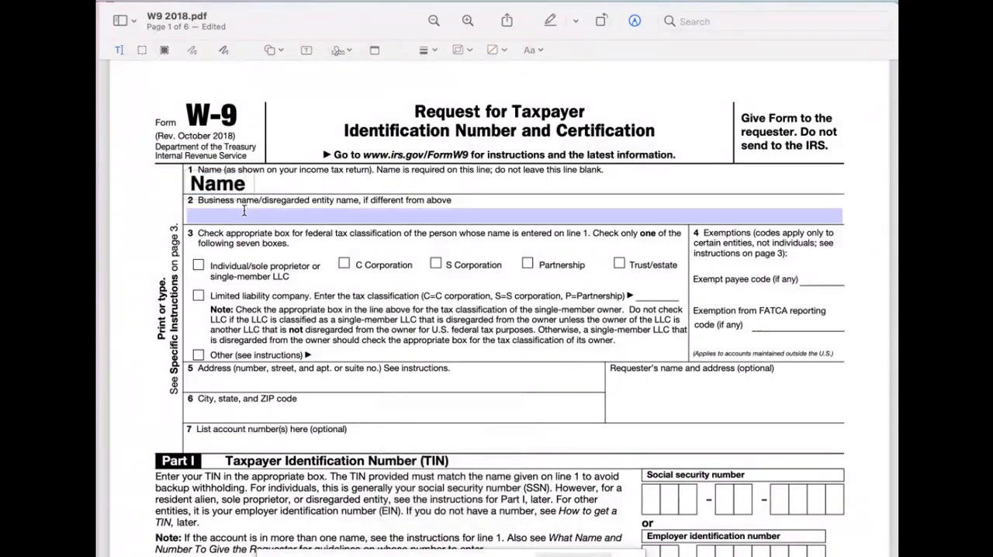
pyautogui.click(241, 209)
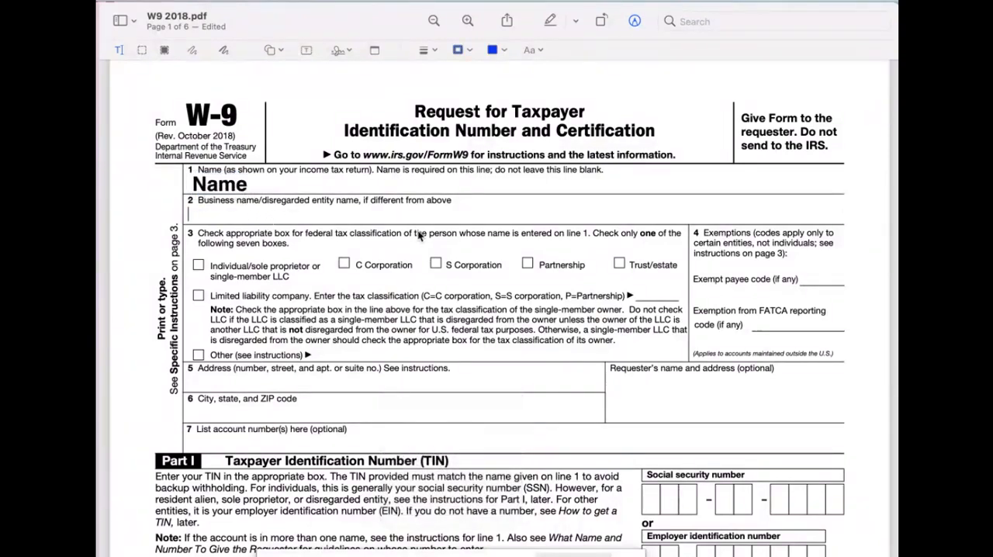
# - Insert a blue filled rectangle, shrink it to a small square, and place it over the S Corporation checkbox
pyautogui.click(281, 50)
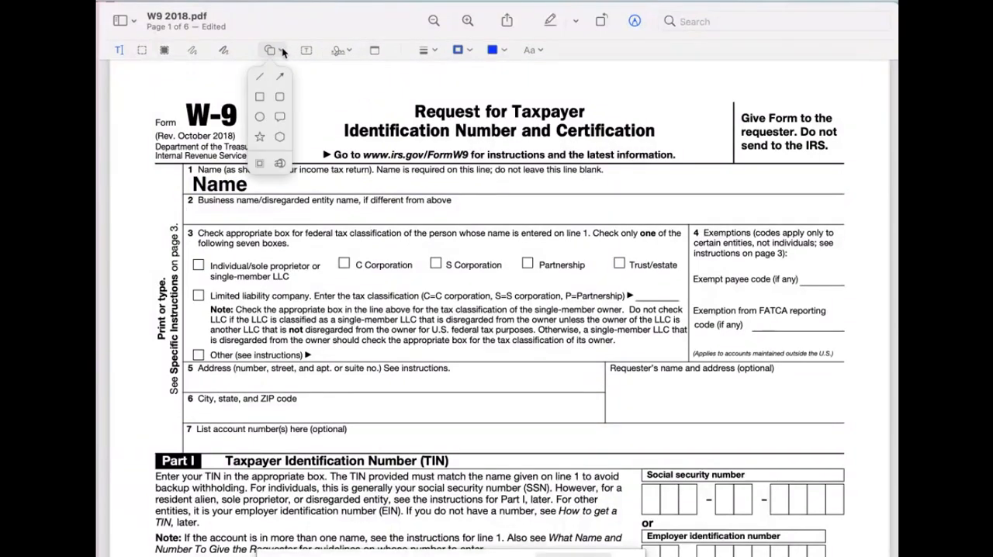
pyautogui.click(259, 98)
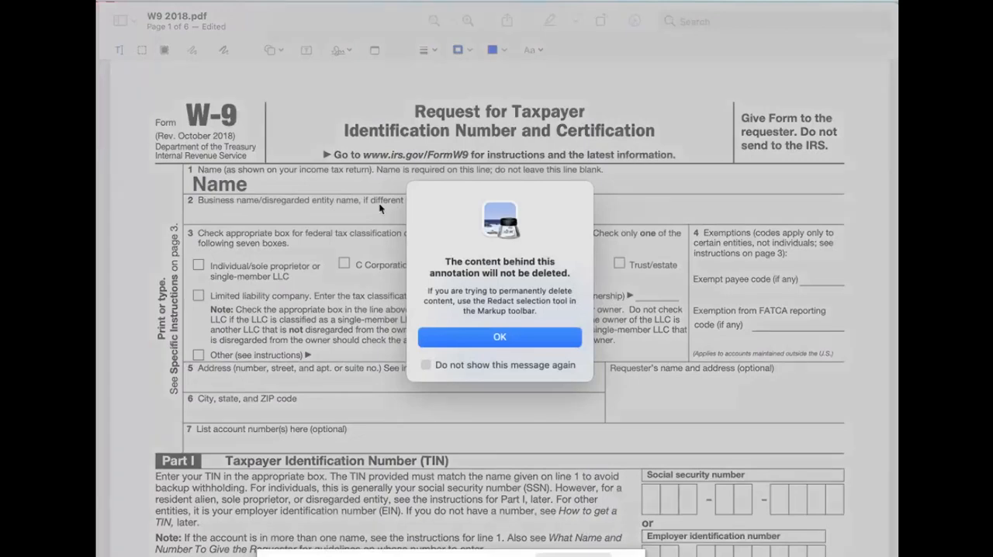
pyautogui.click(496, 336)
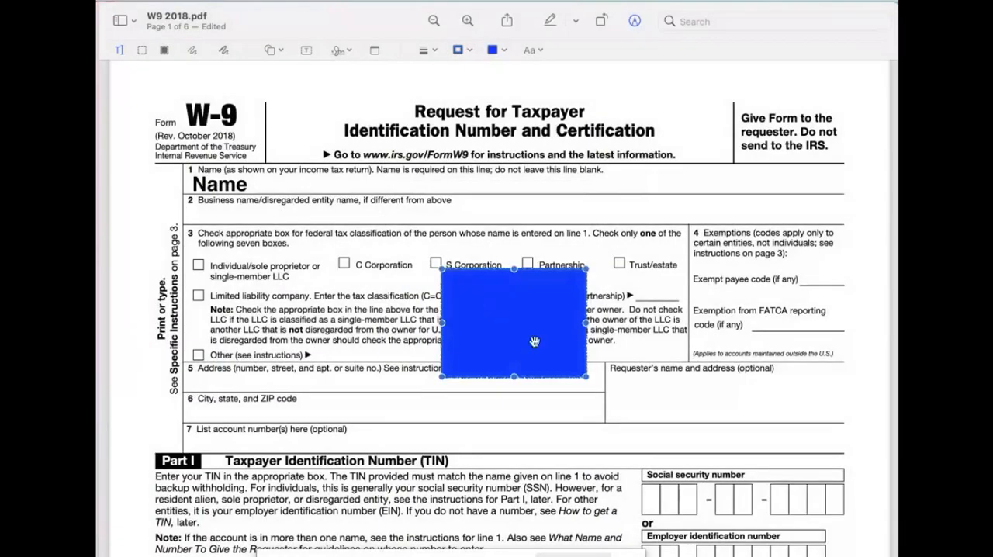
pyautogui.moveTo(586, 377)
pyautogui.mouseDown()
pyautogui.moveTo(514, 350)
pyautogui.moveTo(469, 310)
pyautogui.moveTo(468, 291)
pyautogui.mouseUp()
pyautogui.moveTo(455, 280); pyautogui.dragTo(435, 263)
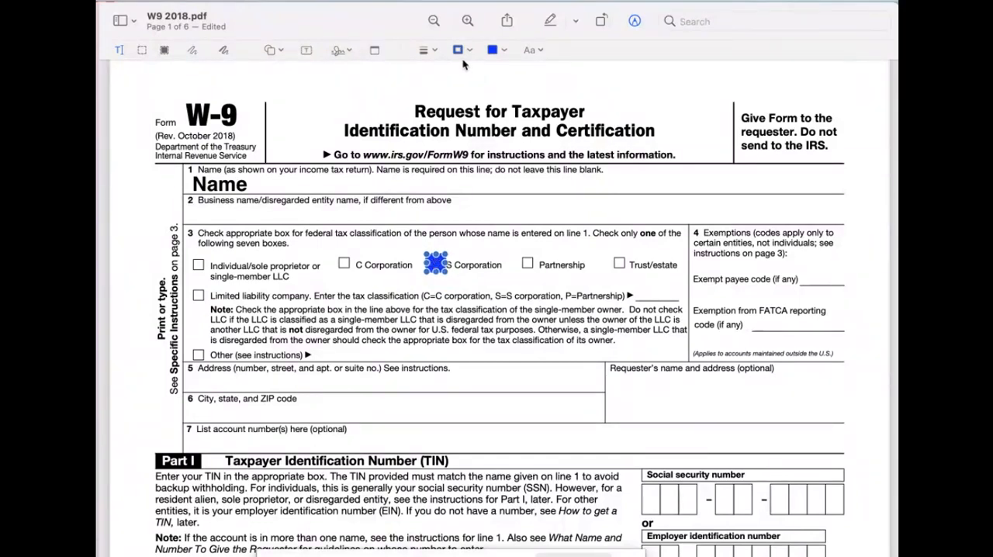
pyautogui.click(484, 276)
# - Remove the border color from the blue square over the S Corporation checkbox
pyautogui.click(468, 49)
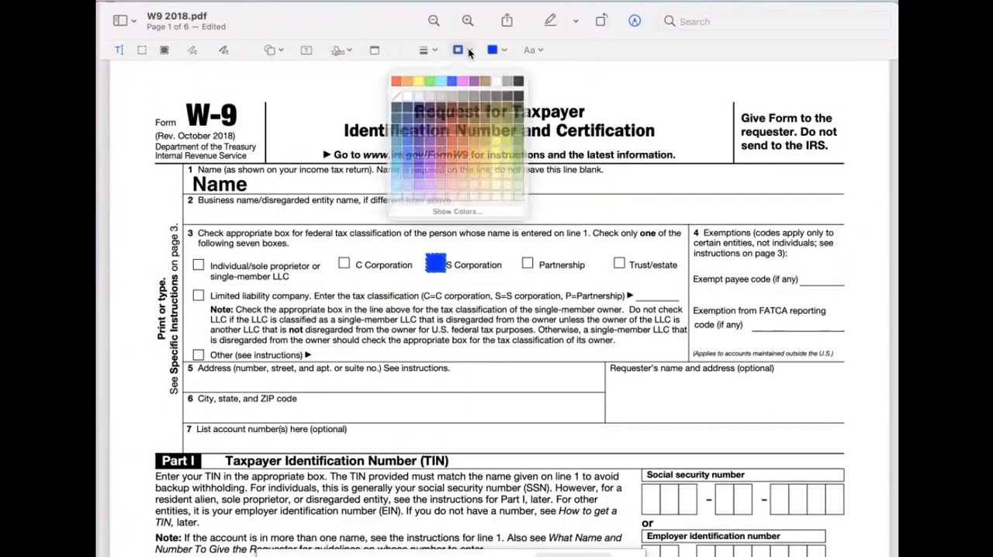
pyautogui.click(401, 95)
pyautogui.click(447, 262)
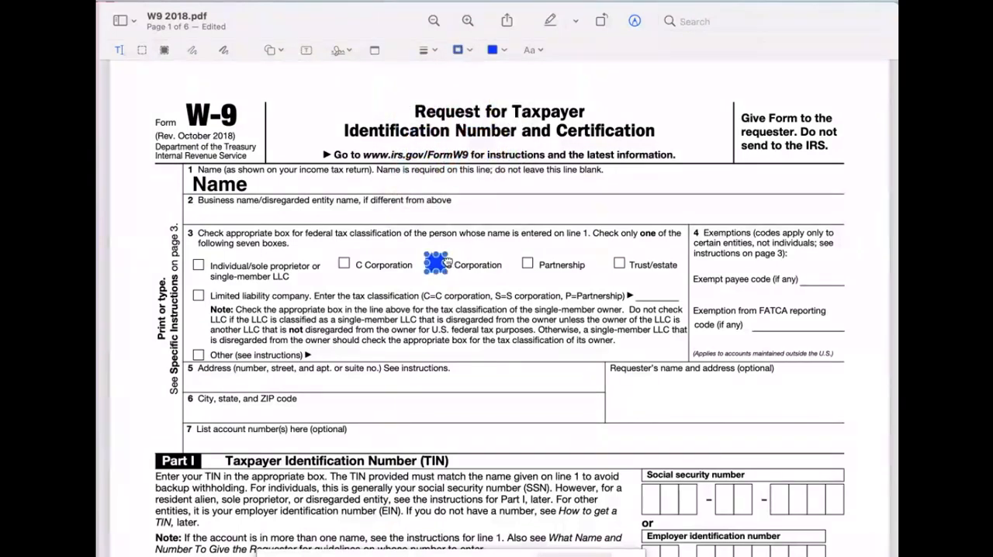
pyautogui.click(461, 49)
pyautogui.click(403, 102)
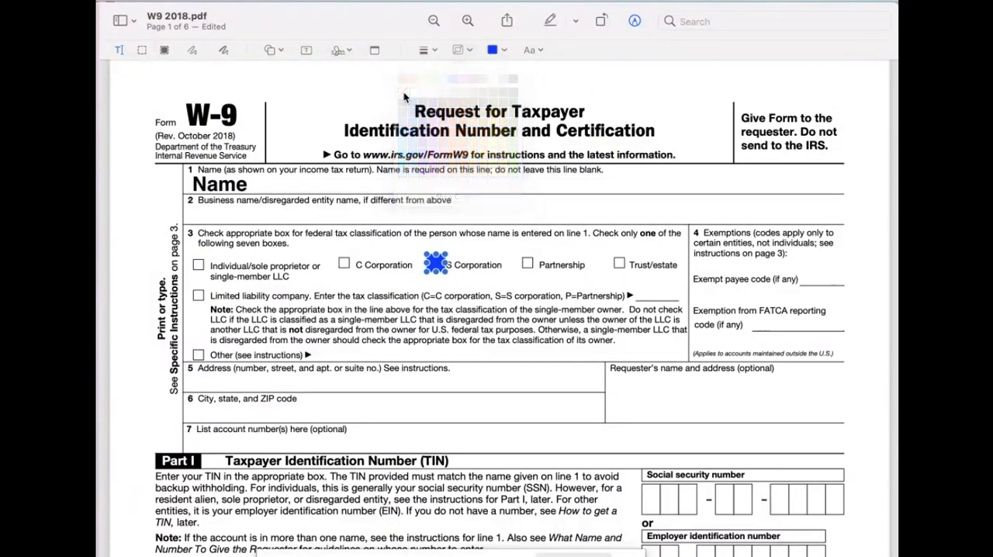
pyautogui.click(505, 273)
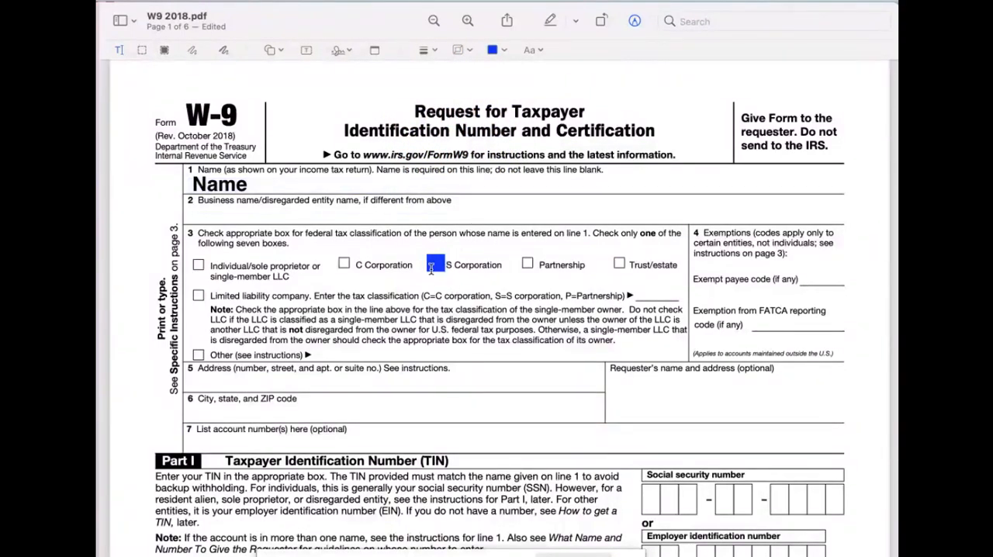
pyautogui.scroll(-5, 346, 312)
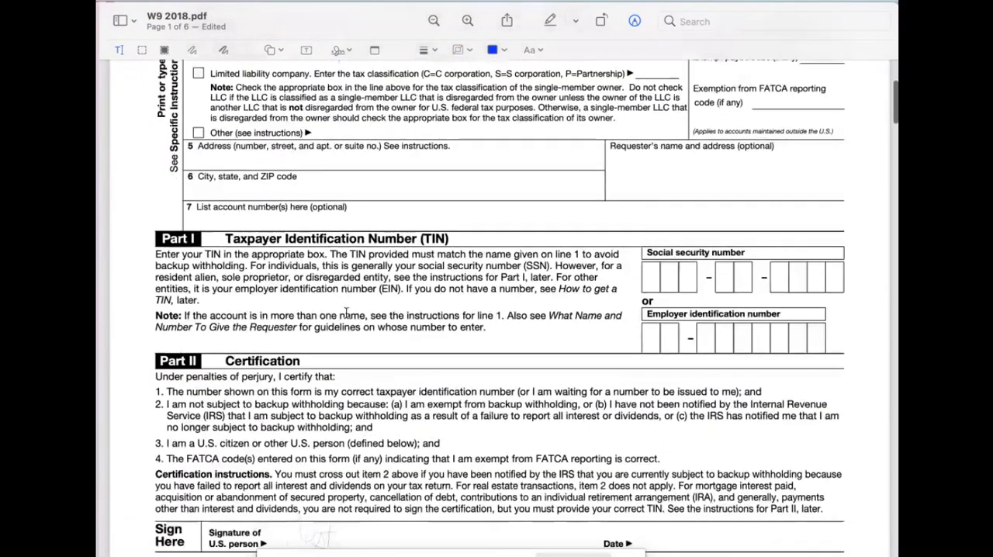
pyautogui.scroll(5, 346, 312)
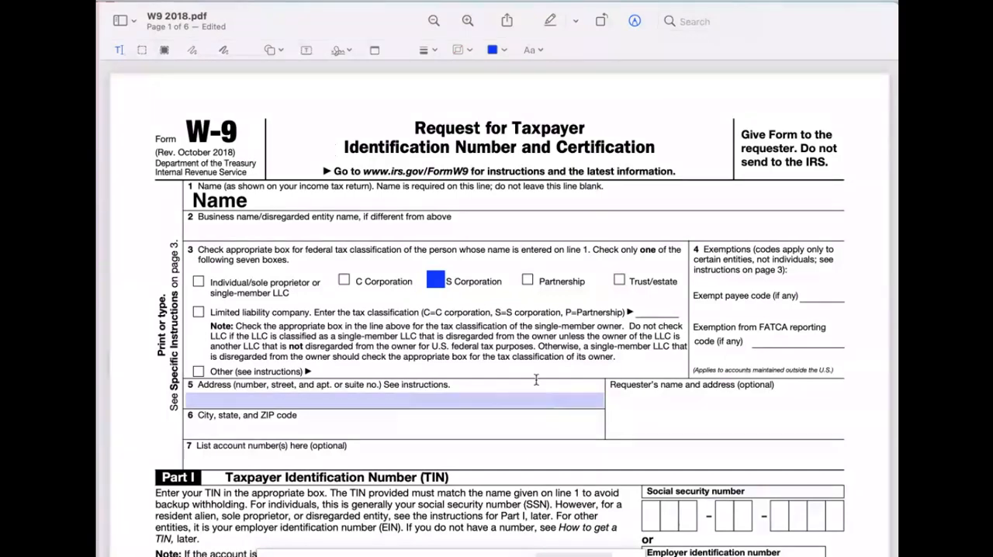
pyautogui.click(255, 244)
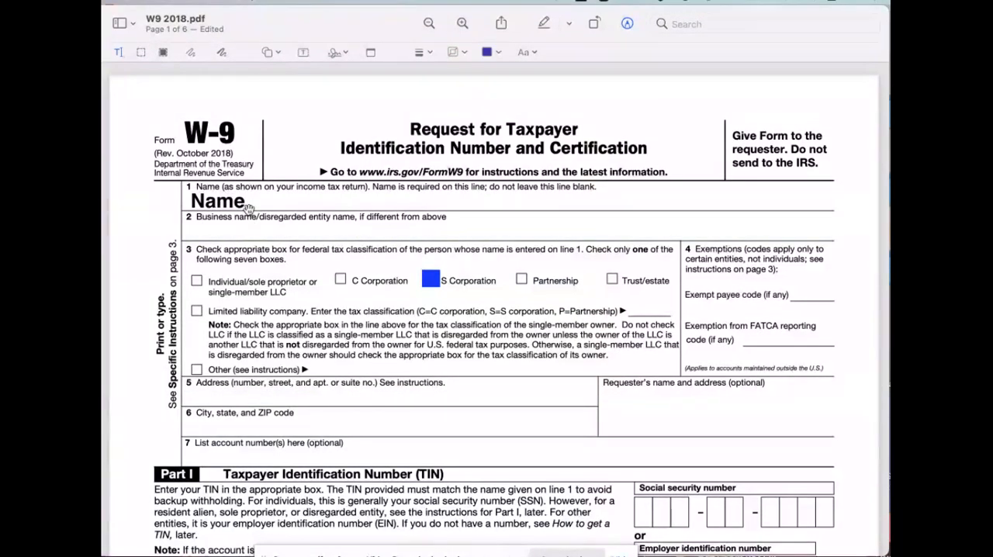
# - Change the "Name" text on line 1 to the Impact font and color it blue
pyautogui.click(232, 202)
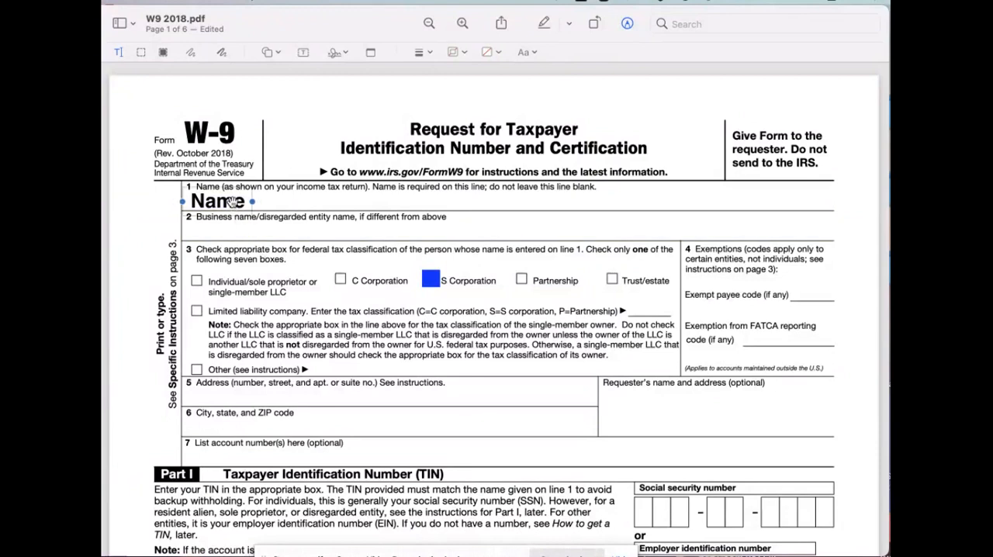
pyautogui.click(524, 52)
pyautogui.click(488, 82)
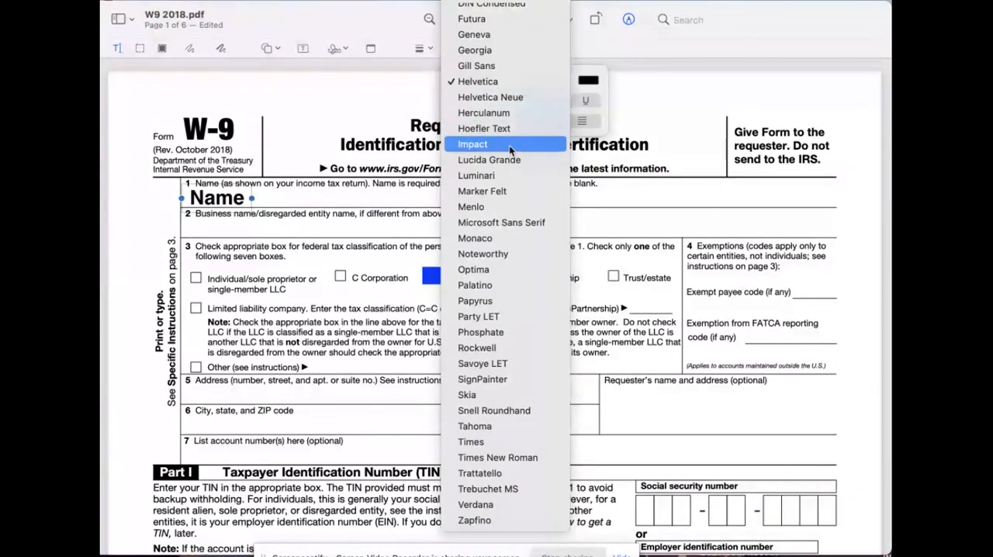
pyautogui.click(508, 146)
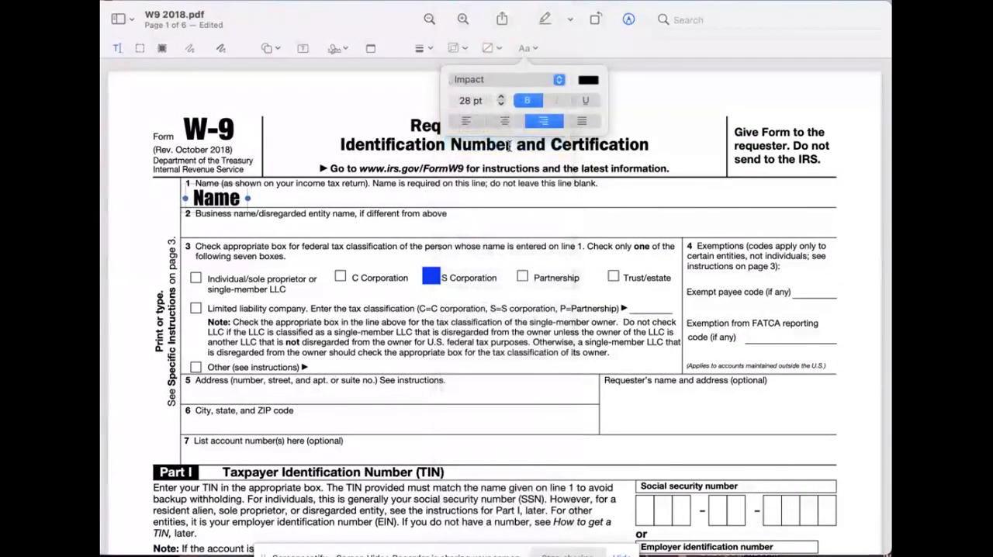
pyautogui.click(588, 82)
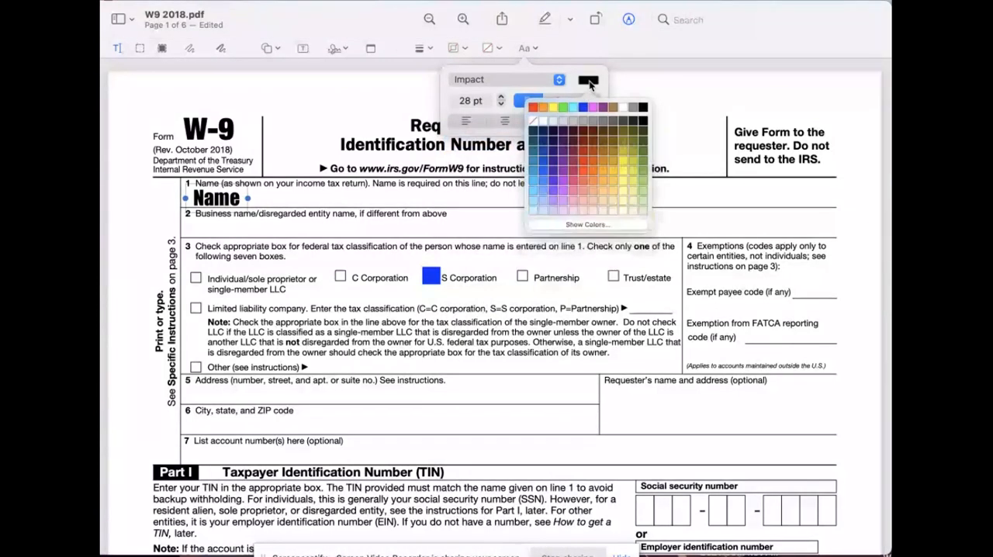
pyautogui.click(545, 163)
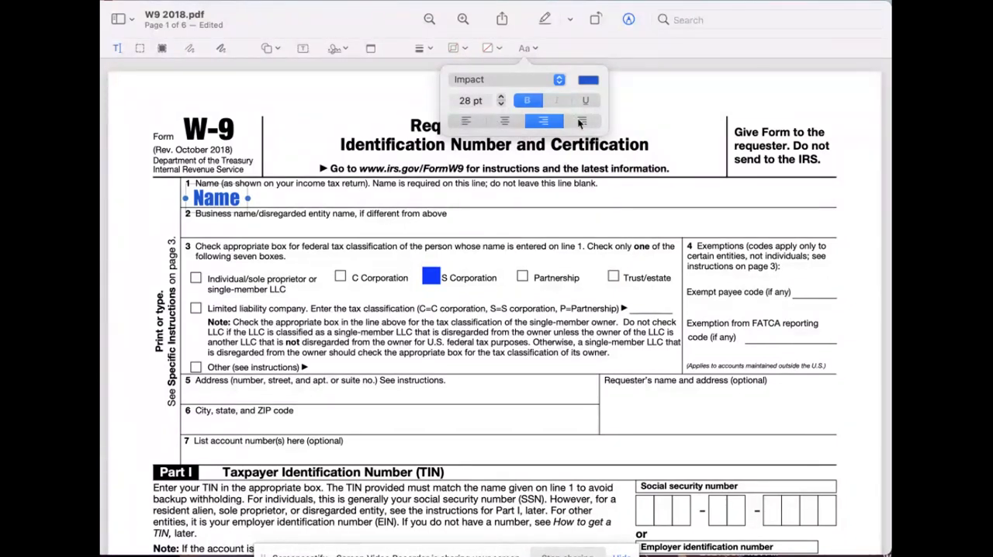
pyautogui.click(272, 200)
pyautogui.scroll(-2, 488, 233)
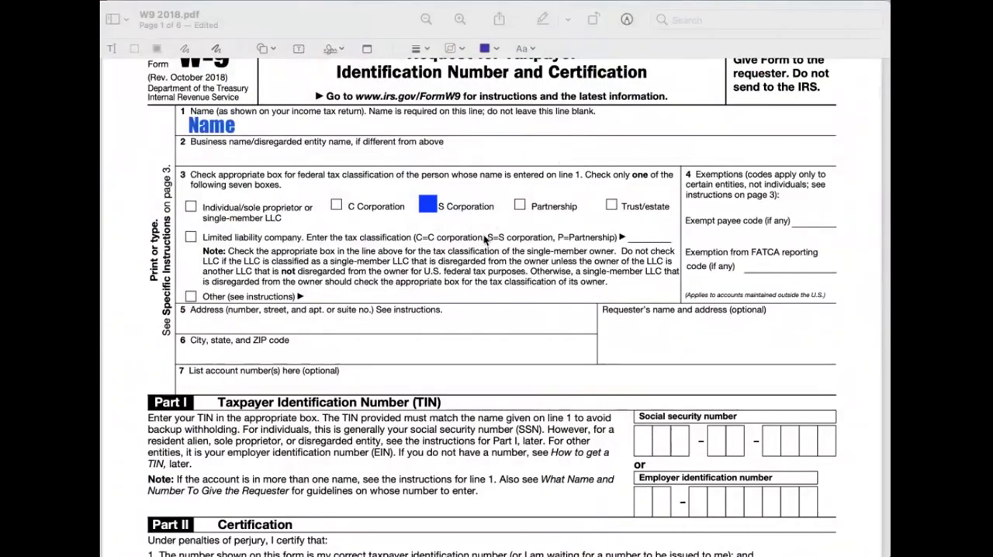
pyautogui.scroll(3, 491, 280)
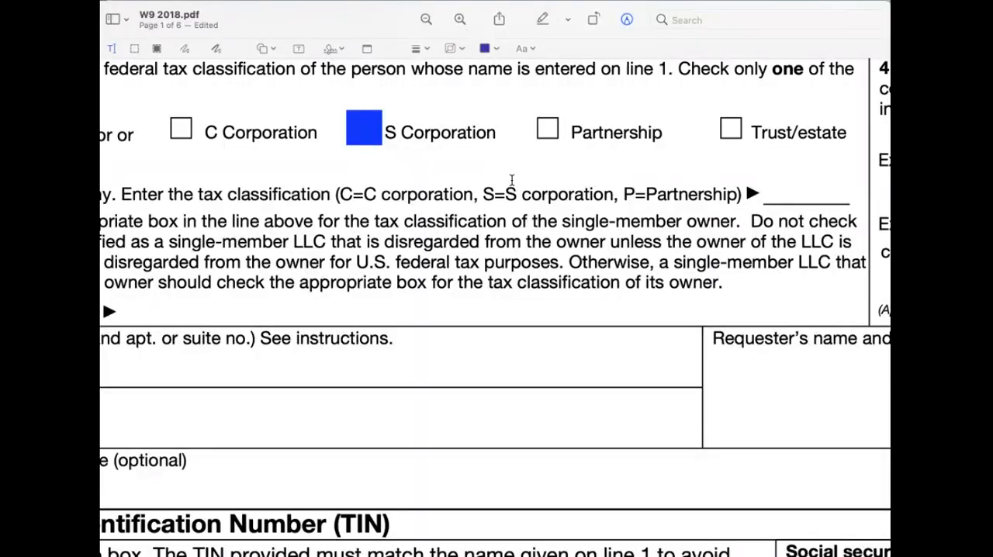
pyautogui.click(426, 19)
pyautogui.click(426, 20)
pyautogui.click(426, 19)
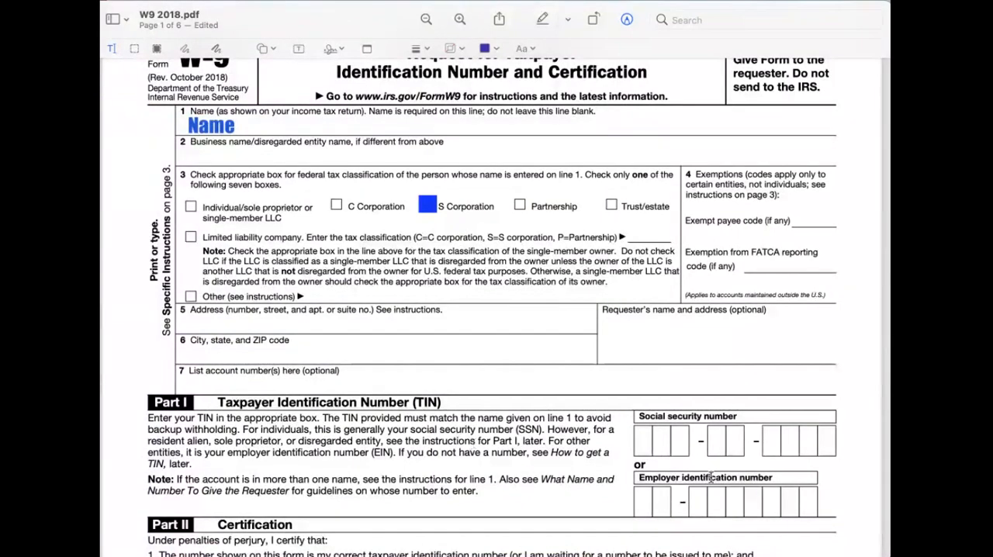
# - Insert a magnifier loupe on the form, enlarge it, and move it across the limited liability company note
pyautogui.click(273, 51)
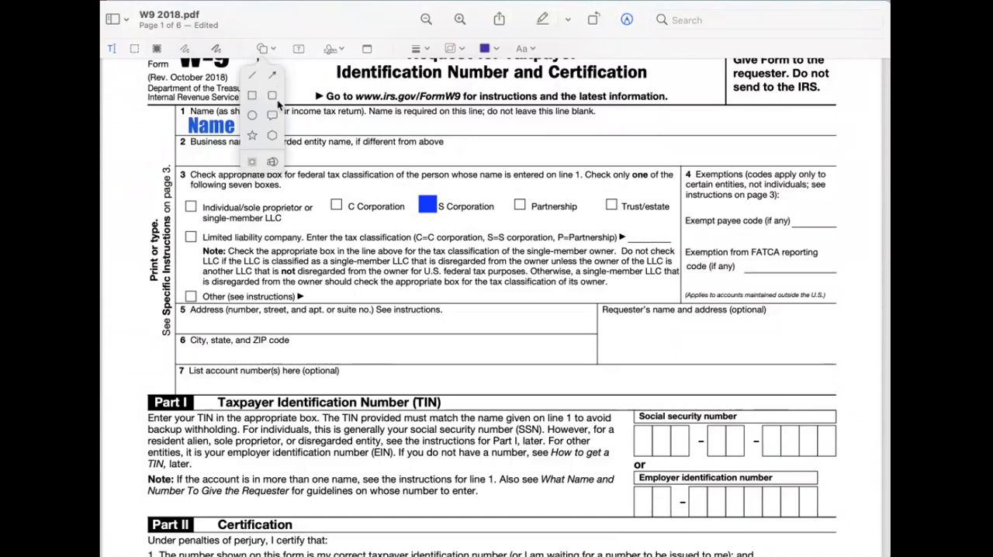
pyautogui.click(272, 162)
pyautogui.moveTo(541, 318); pyautogui.dragTo(297, 268)
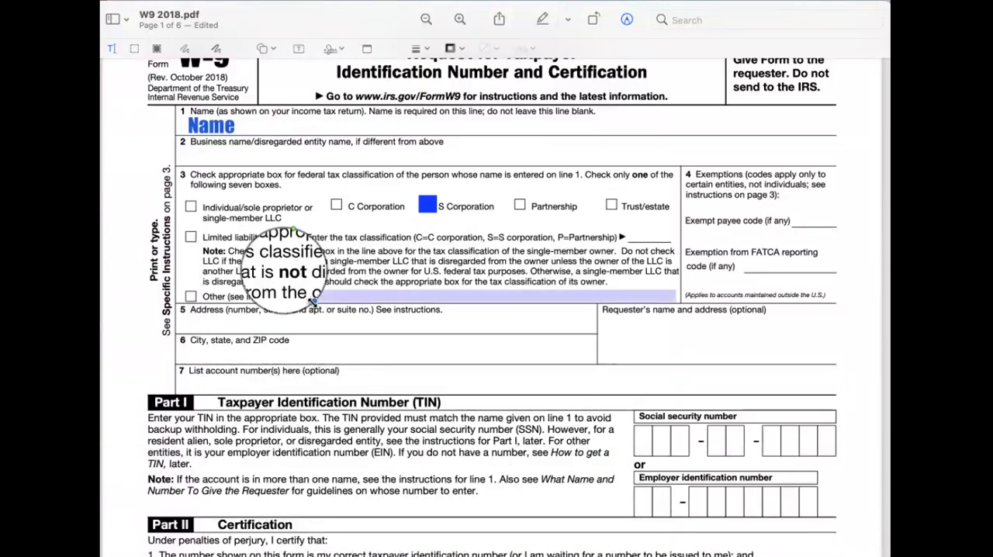
pyautogui.moveTo(313, 301); pyautogui.dragTo(316, 304)
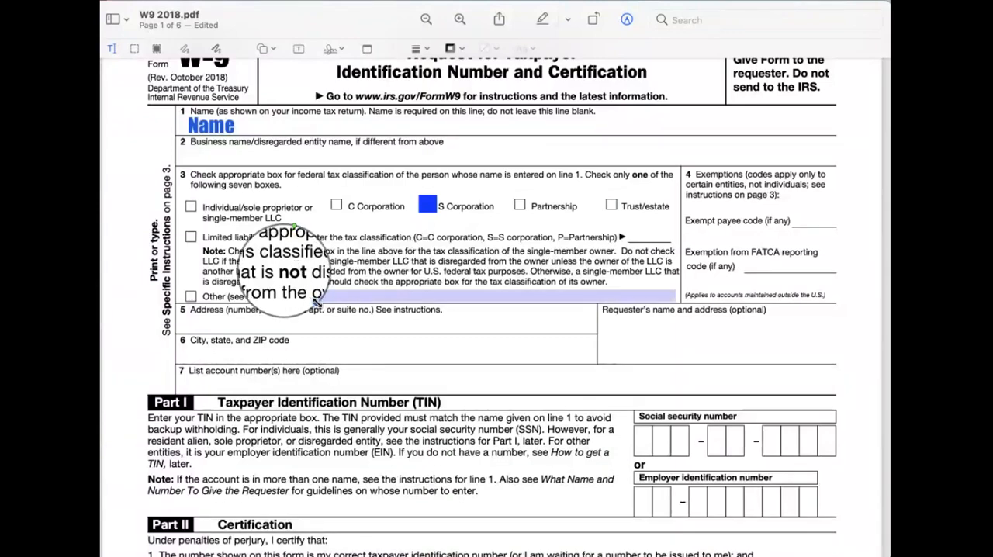
pyautogui.moveTo(317, 302); pyautogui.dragTo(427, 338)
pyautogui.moveTo(291, 318); pyautogui.dragTo(647, 322)
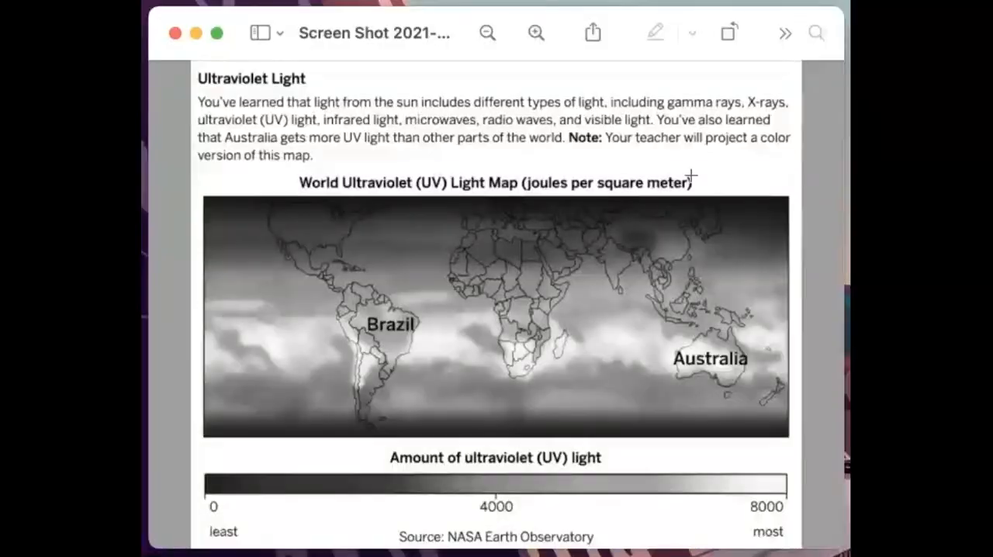
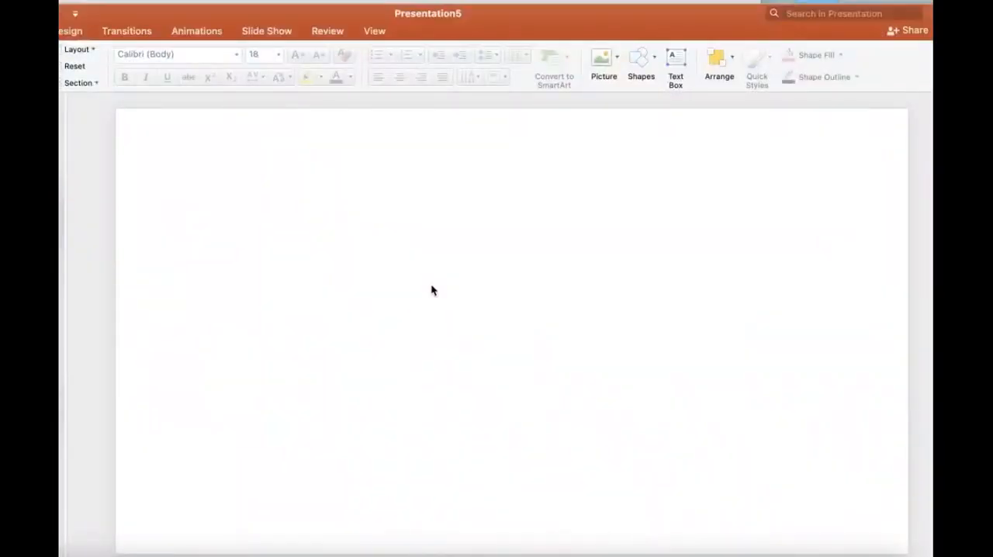
# - Paste the South America cutout onto the blank PowerPoint slide, enlarge it and reposition it slightly lower
pyautogui.press('super+v')
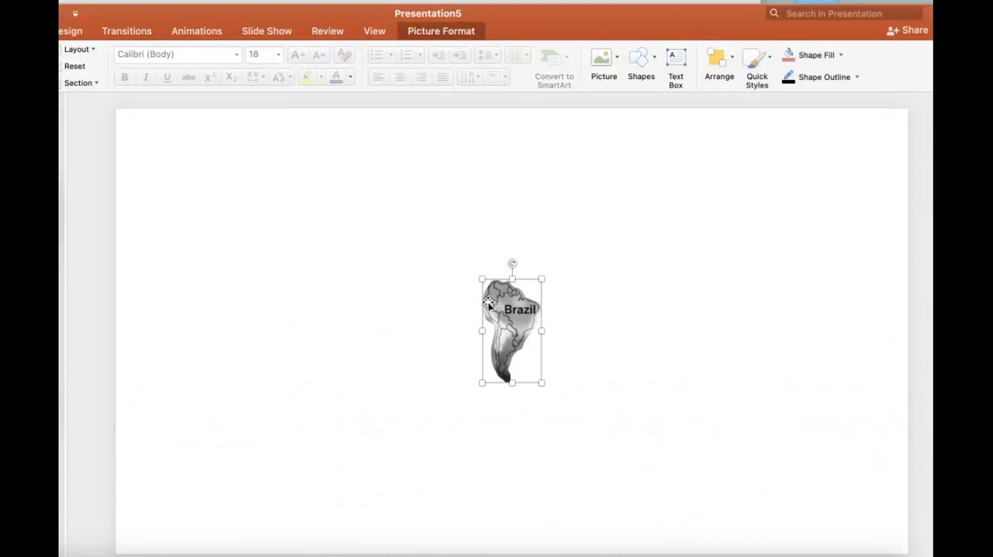
pyautogui.moveTo(480, 278); pyautogui.dragTo(382, 208)
pyautogui.moveTo(485, 227); pyautogui.dragTo(495, 291)
pyautogui.click(390, 325)
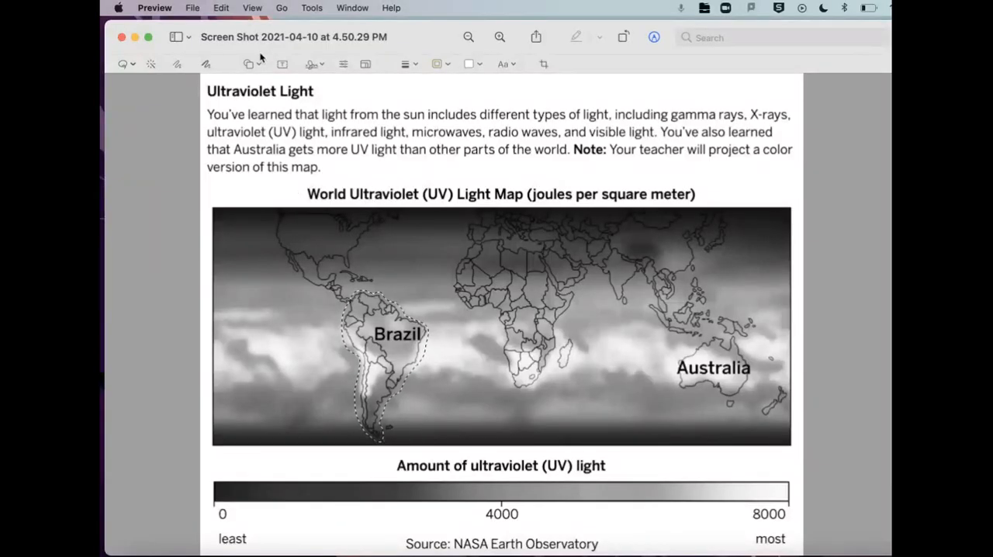
# - Switch to Preview, copy the lasso selection of South America, create a new image from the clipboard and move its window lower
pyautogui.click(223, 9)
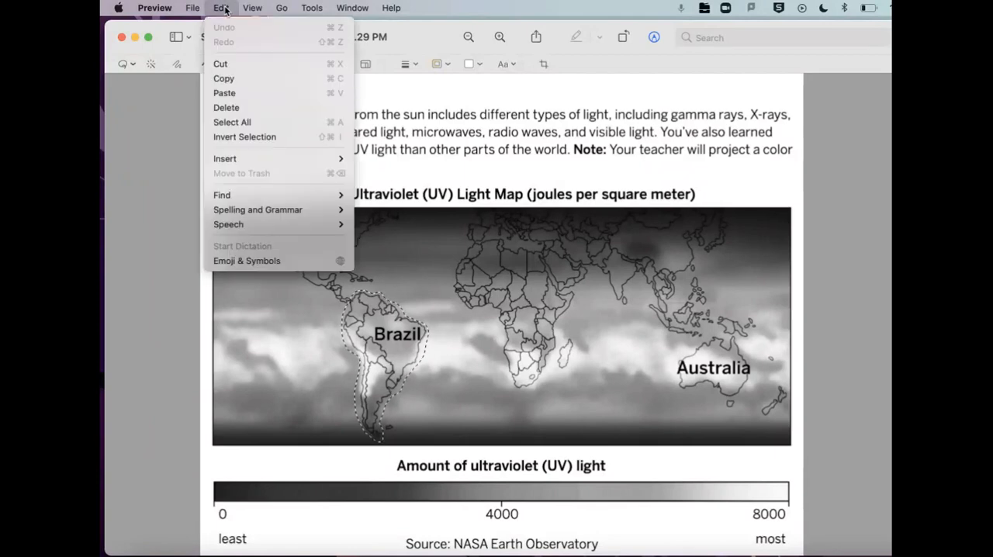
pyautogui.click(234, 78)
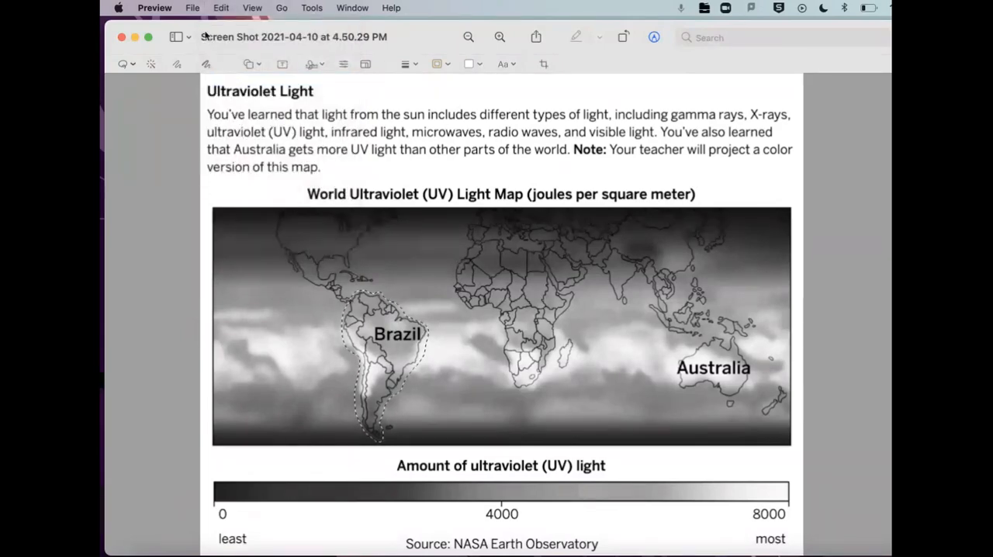
pyautogui.click(189, 8)
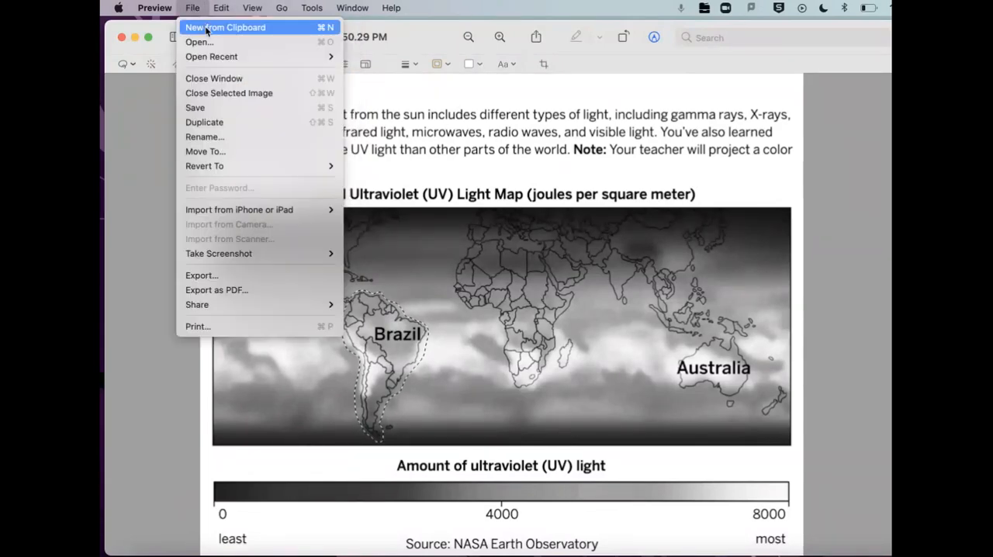
pyautogui.click(206, 29)
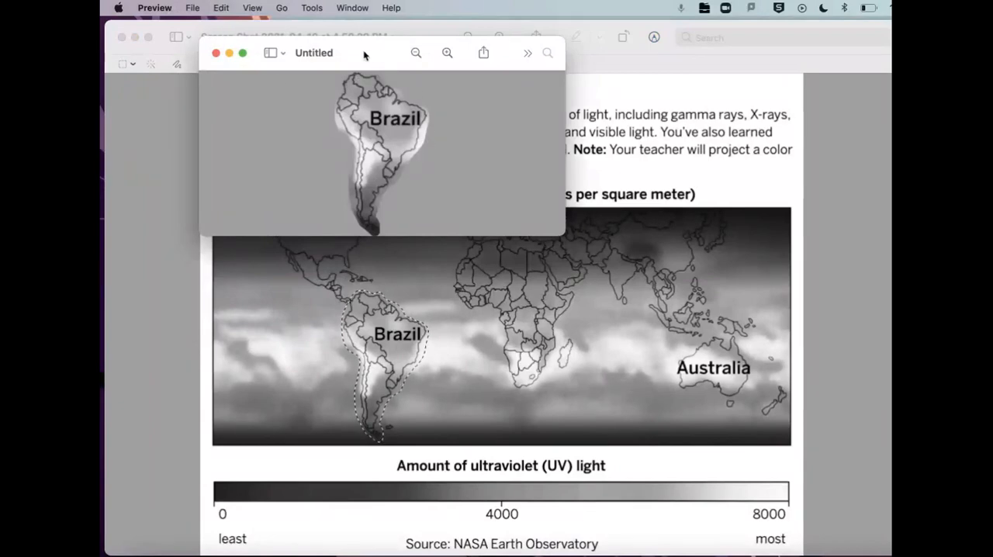
pyautogui.moveTo(372, 55); pyautogui.dragTo(380, 122)
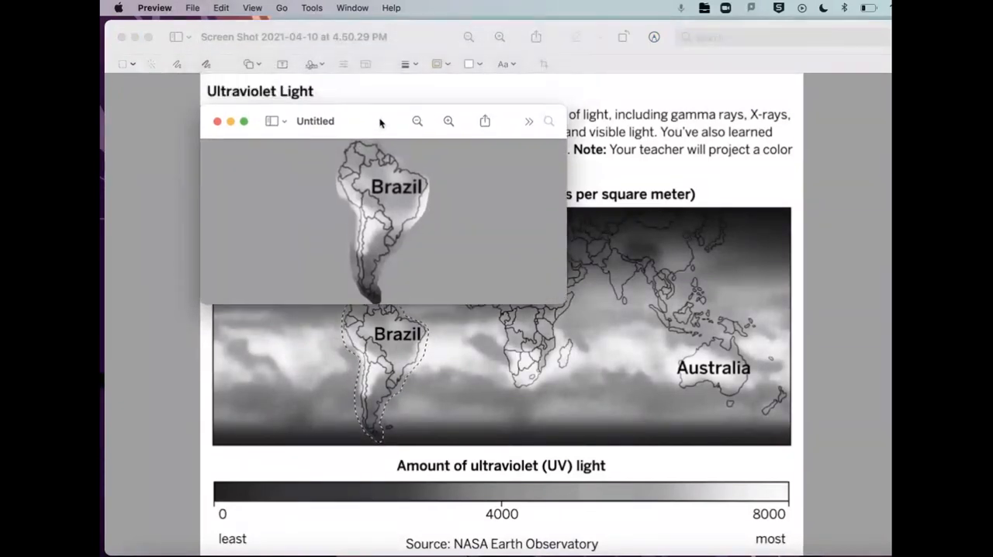
# - Rename the new untitled cutout image as South America
pyautogui.click(318, 122)
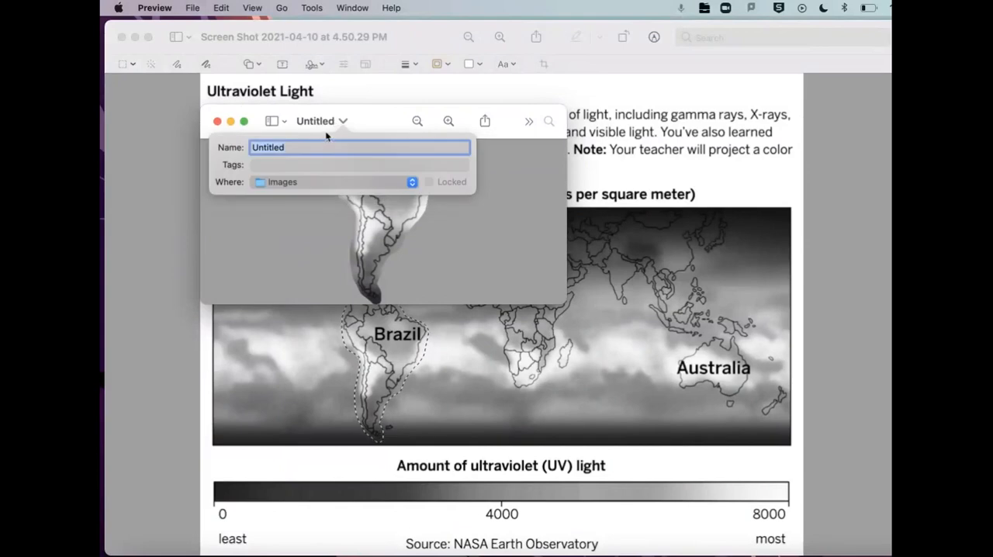
pyautogui.write('South America')
pyautogui.click(370, 128)
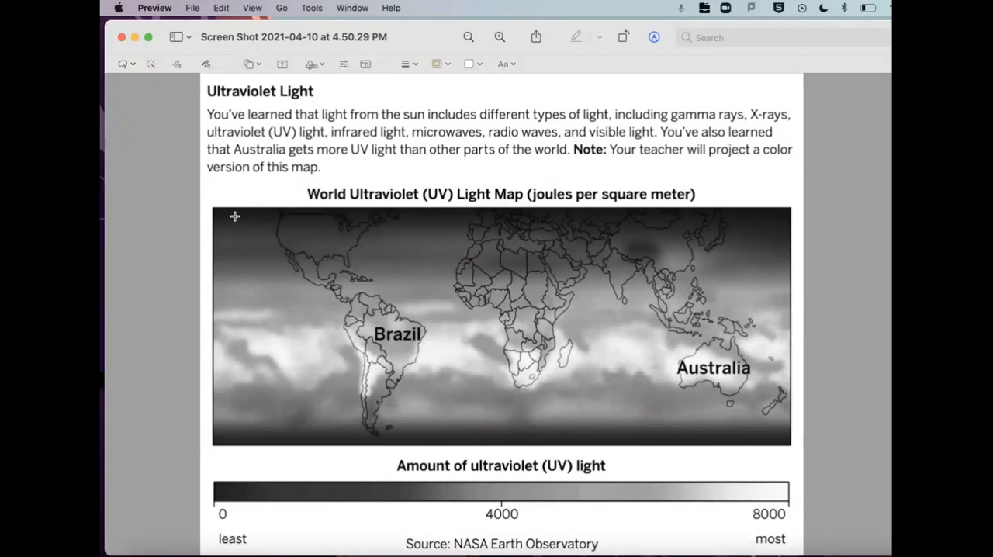
# - Select the South America outline on the world UV map with the Smart Lasso
pyautogui.click(133, 66)
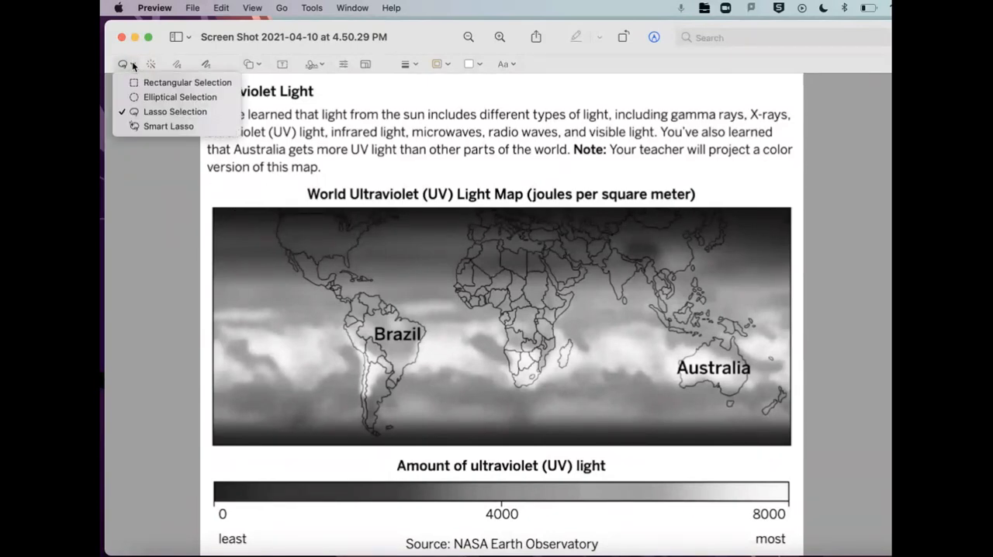
pyautogui.click(147, 126)
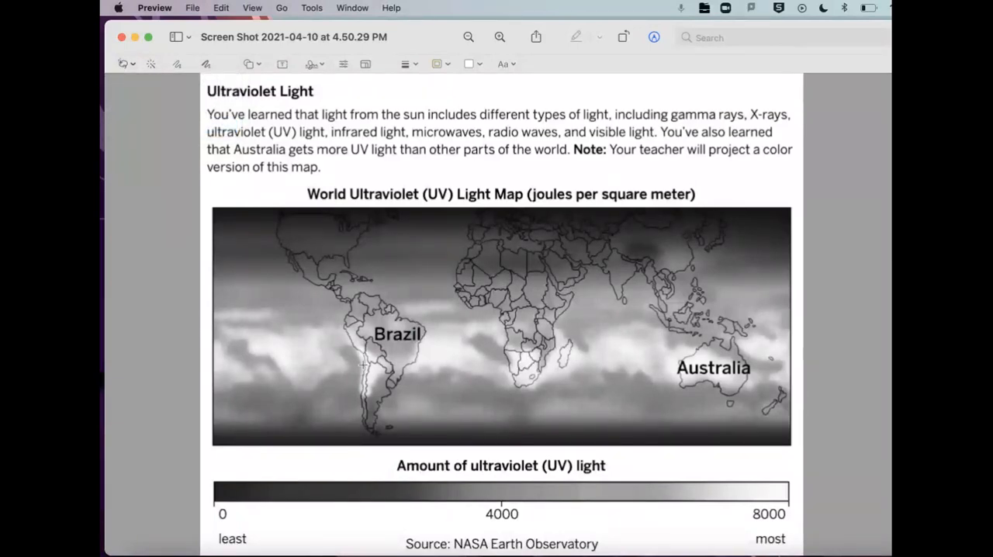
pyautogui.moveTo(359, 294)
pyautogui.mouseDown()
pyautogui.moveTo(404, 318)
pyautogui.moveTo(426, 349)
pyautogui.moveTo(376, 437)
pyautogui.mouseUp()
# - Copy the Smart Lasso selection, create a new image from the clipboard and enlarge its window
pyautogui.click(221, 8)
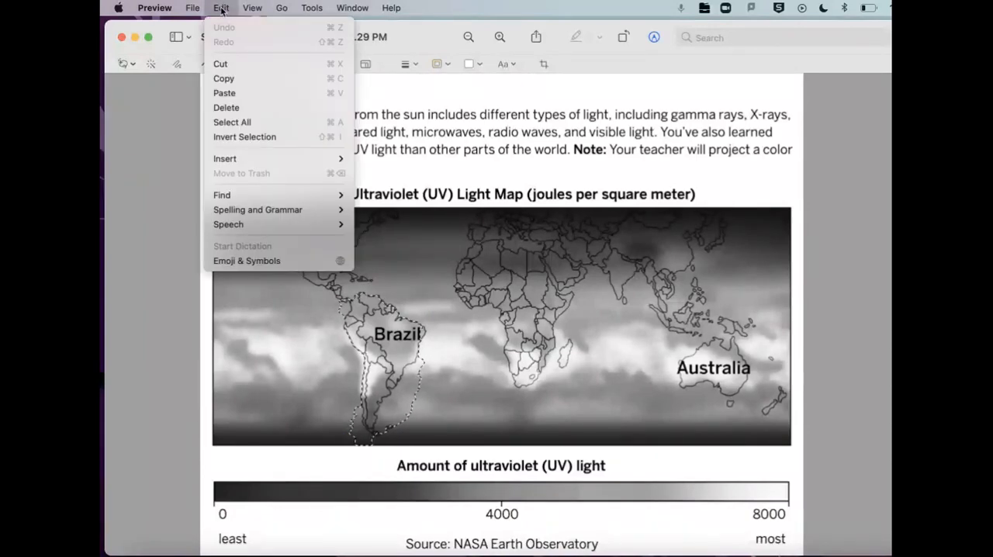
pyautogui.click(233, 75)
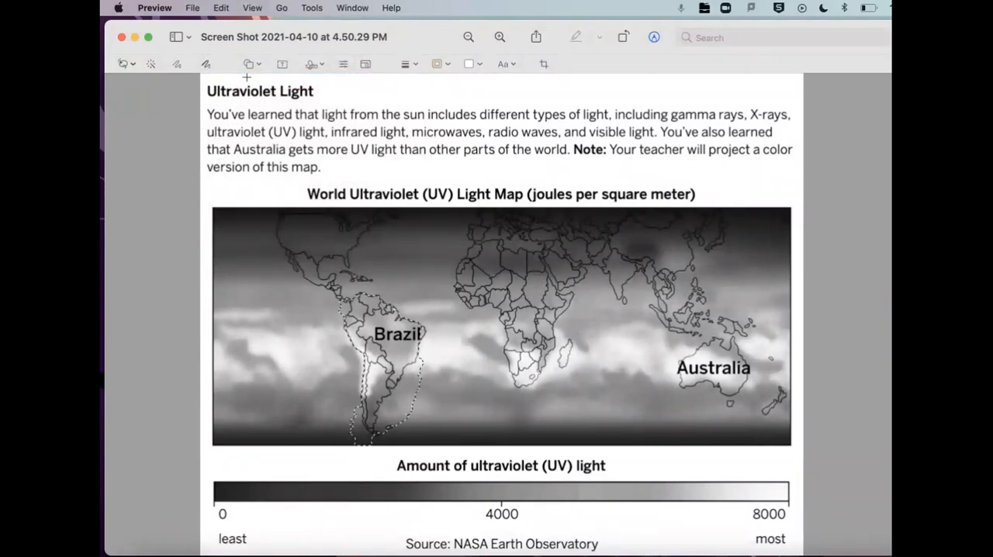
pyautogui.click(194, 9)
pyautogui.click(213, 26)
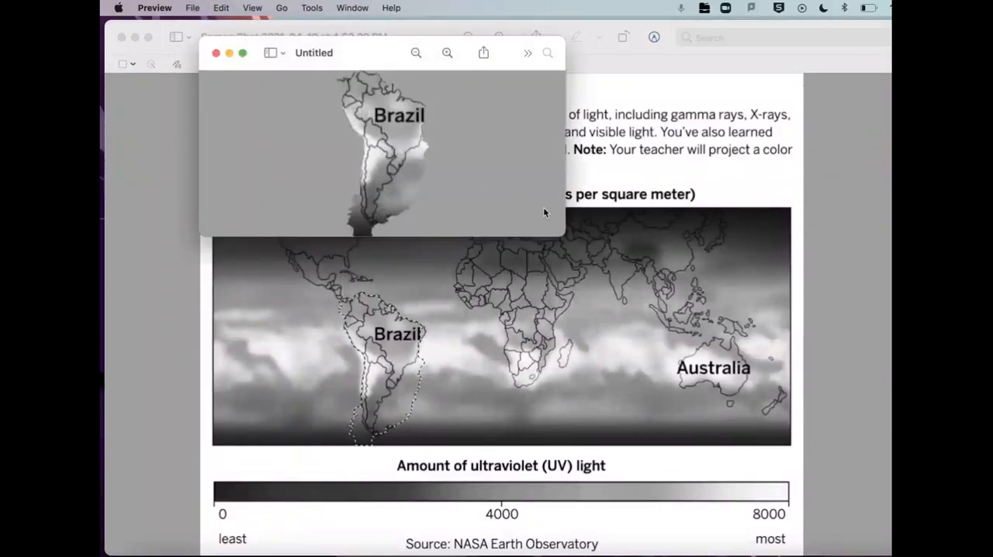
pyautogui.moveTo(563, 234); pyautogui.dragTo(696, 372)
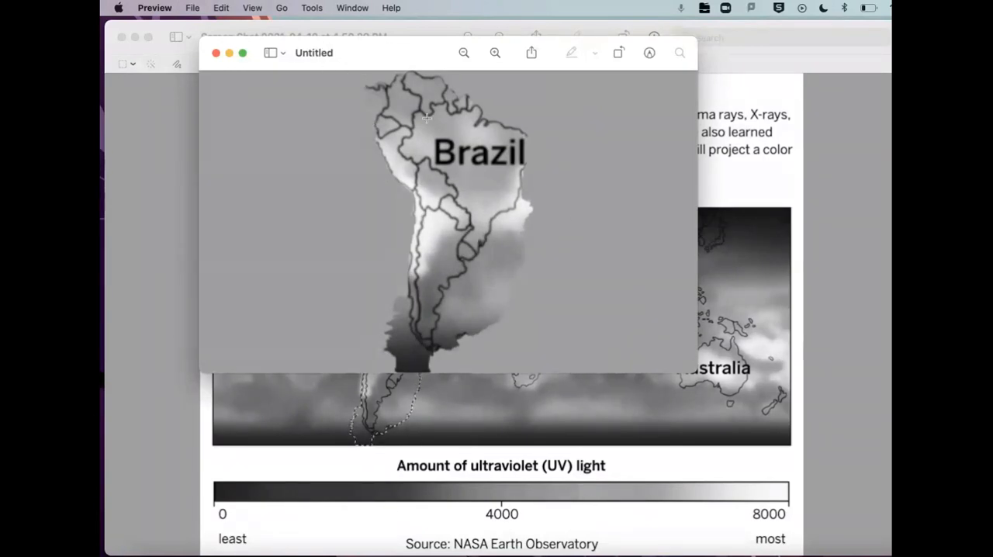
# - Start closing the untitled South America cutout and choose PNG as its save format
pyautogui.click(215, 54)
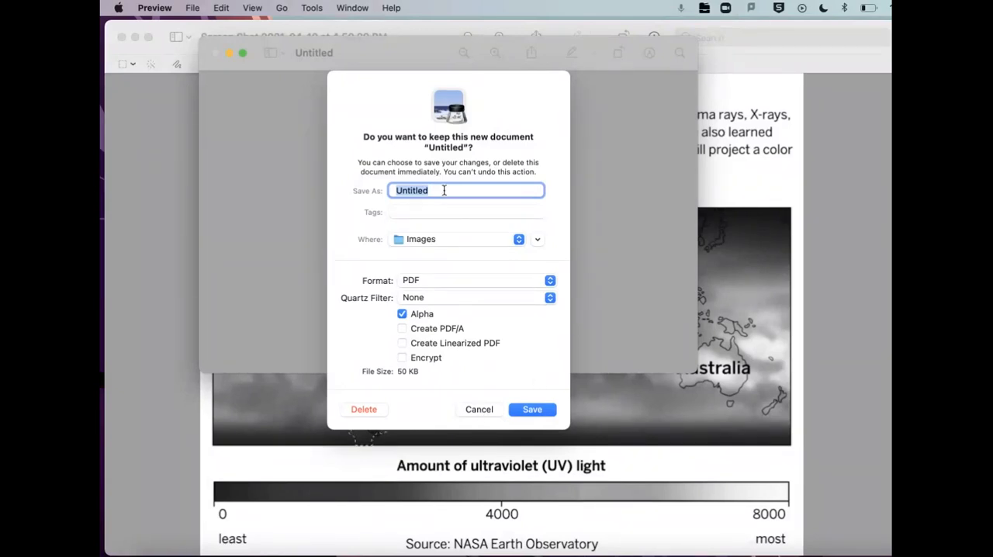
pyautogui.click(477, 409)
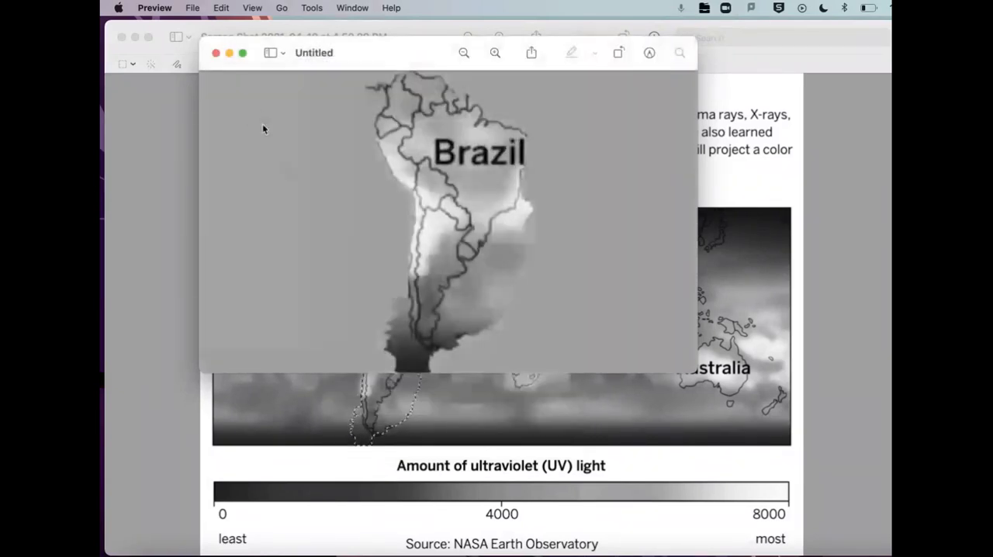
pyautogui.click(216, 54)
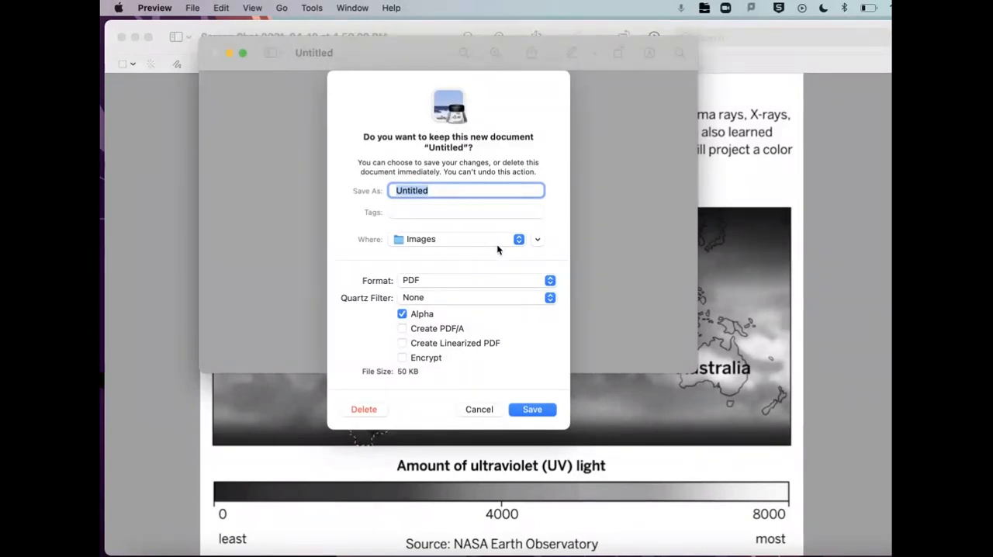
pyautogui.click(549, 280)
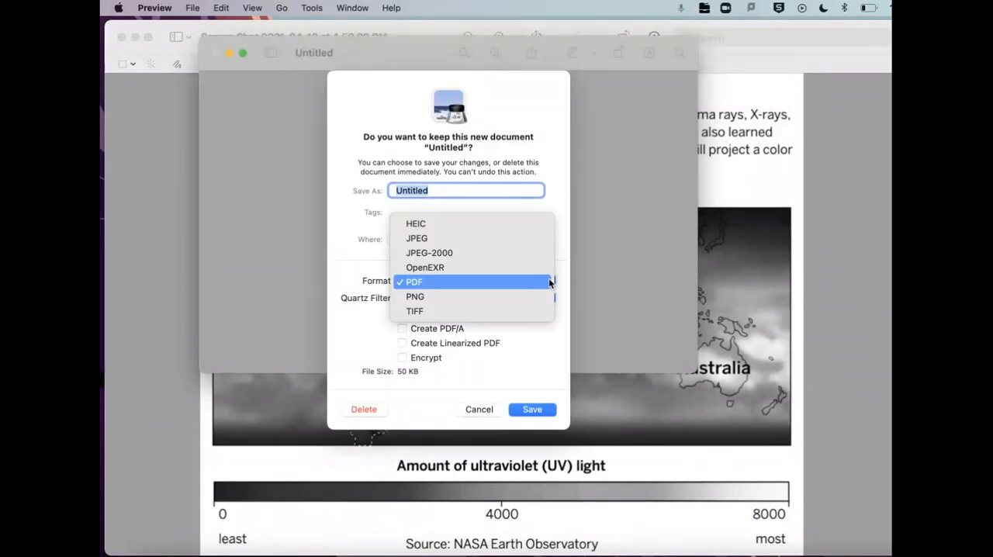
pyautogui.click(549, 283)
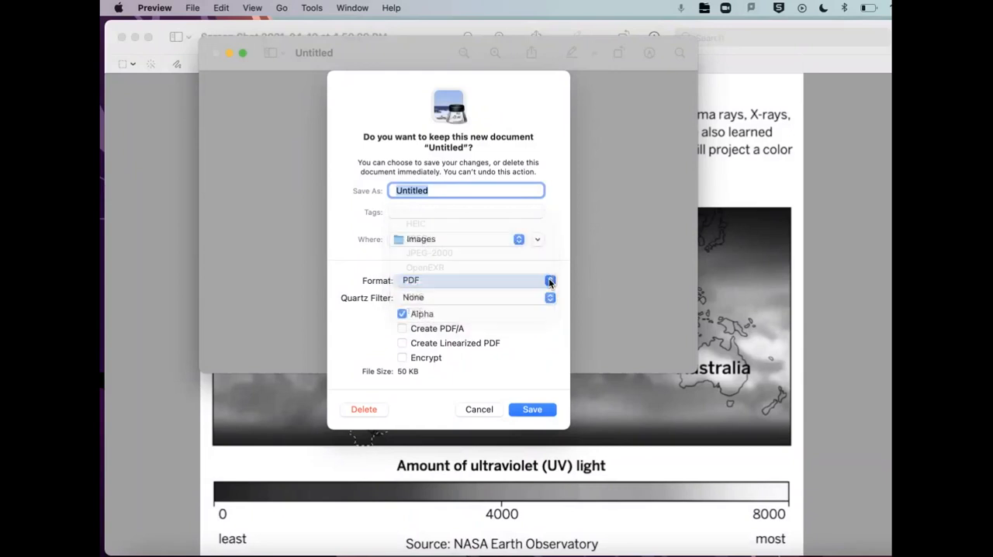
pyautogui.click(549, 283)
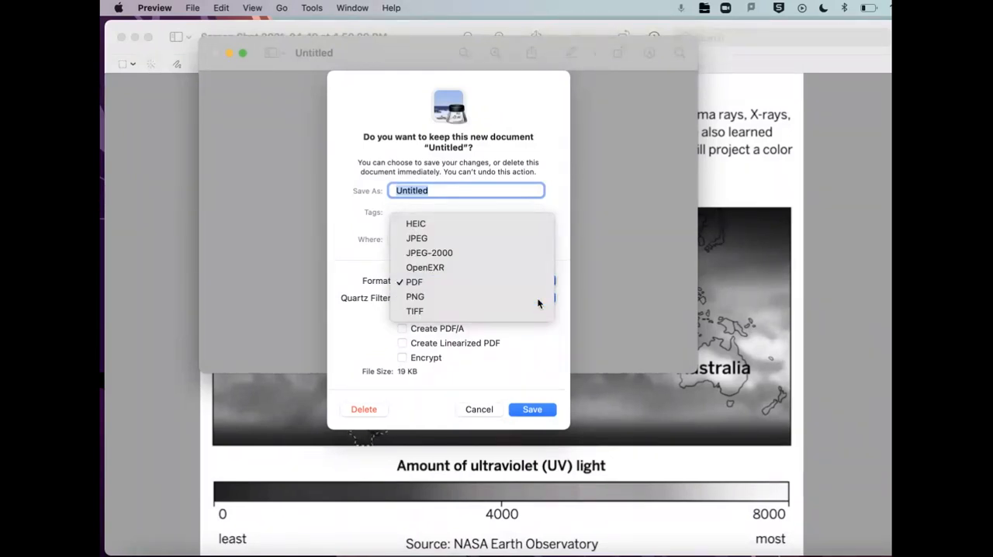
pyautogui.click(538, 297)
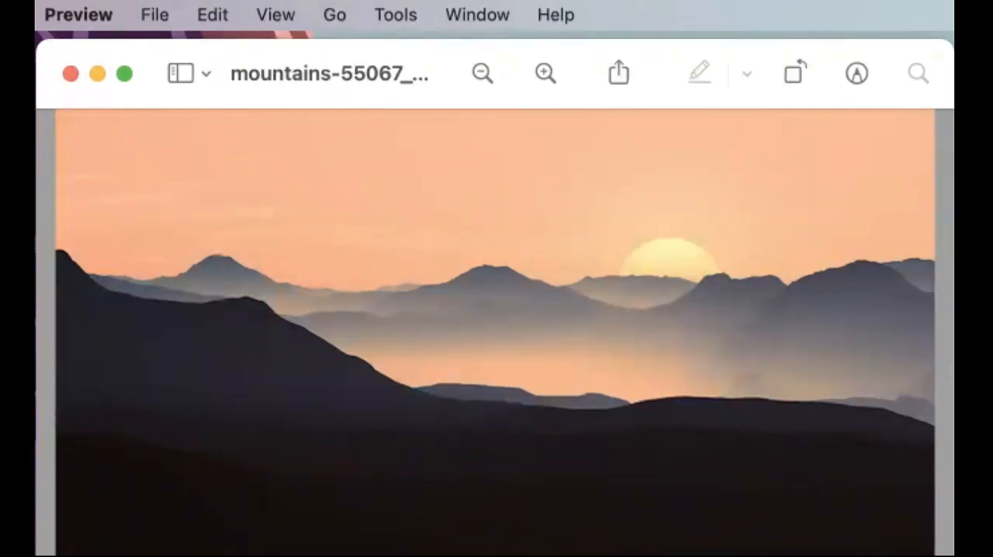
# - Show the markup tools for the mountain image and remove its dark foreground hills with Instant Alpha
pyautogui.click(858, 72)
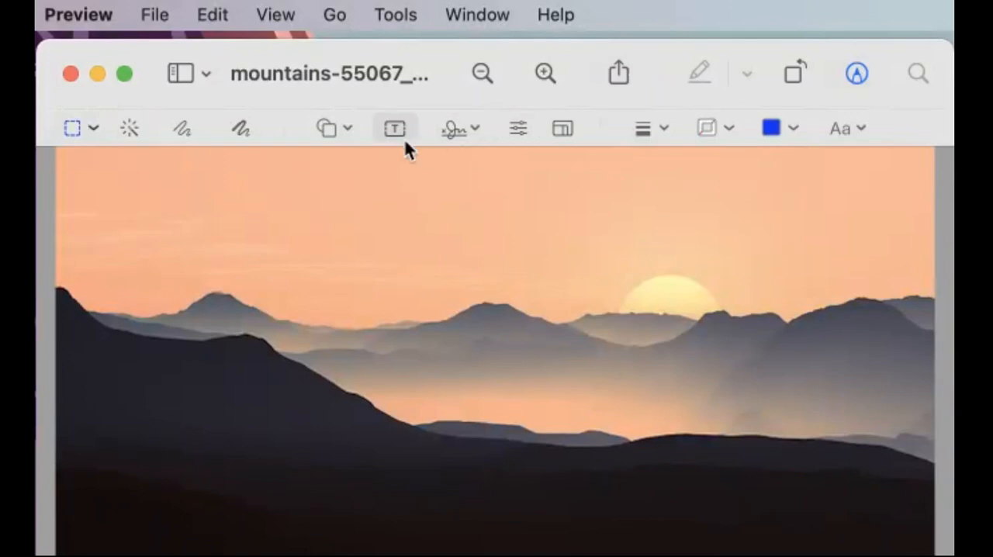
pyautogui.click(131, 129)
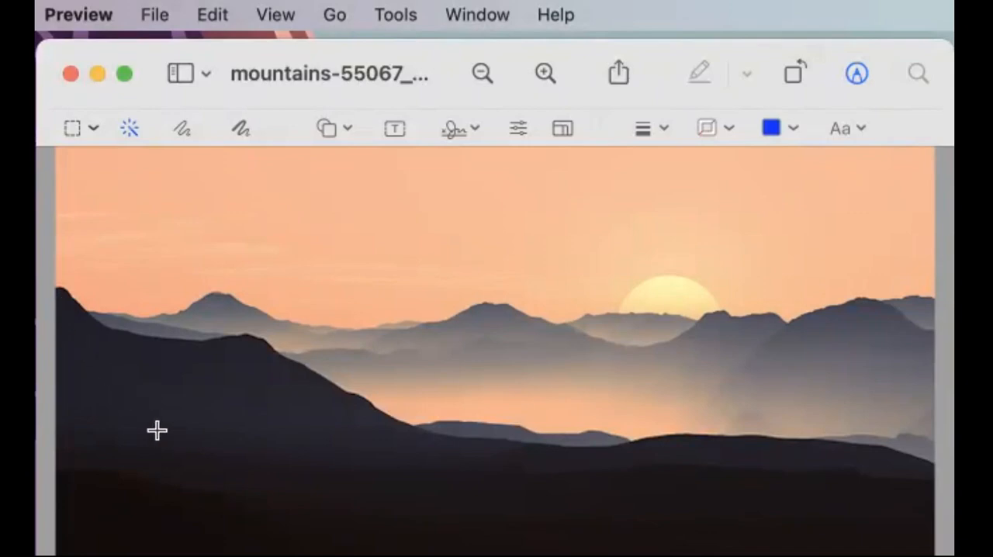
pyautogui.moveTo(167, 448); pyautogui.dragTo(200, 454)
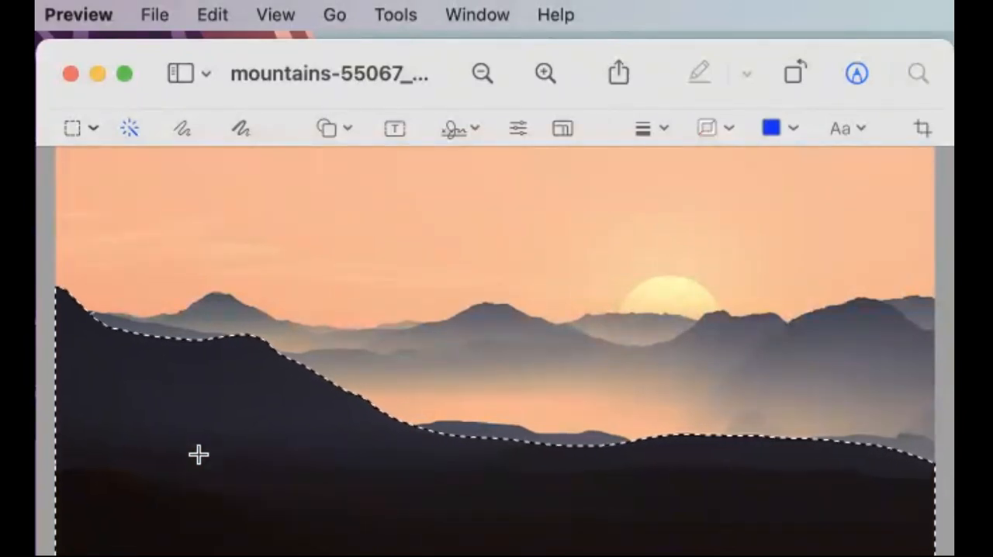
pyautogui.press('Delete')
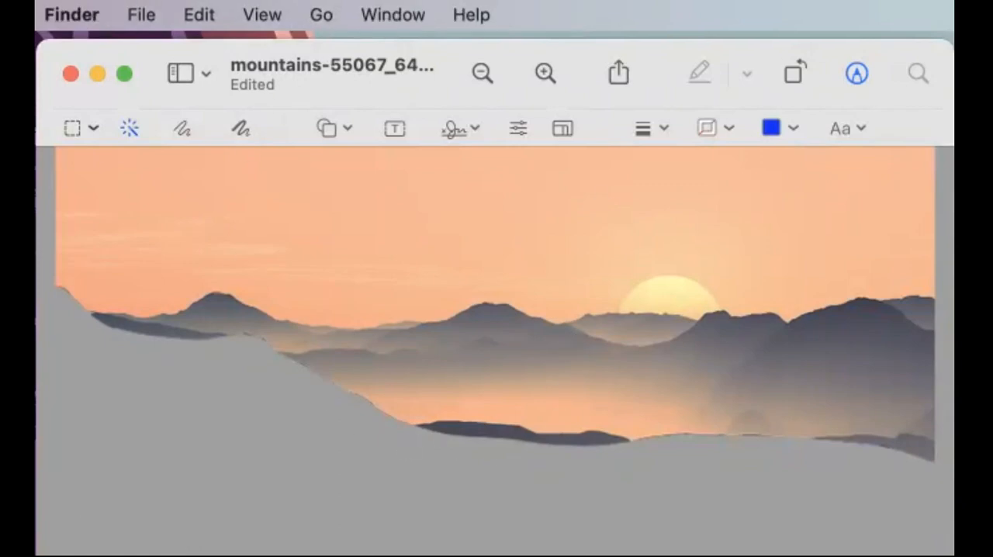
# - Undo the removal of the foreground hills in the mountain image
pyautogui.click(559, 269)
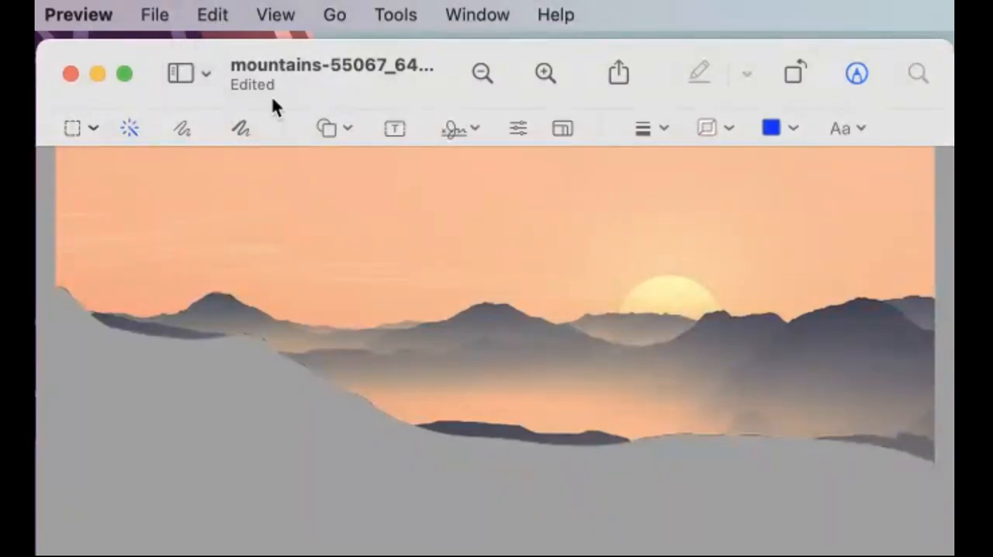
pyautogui.click(211, 15)
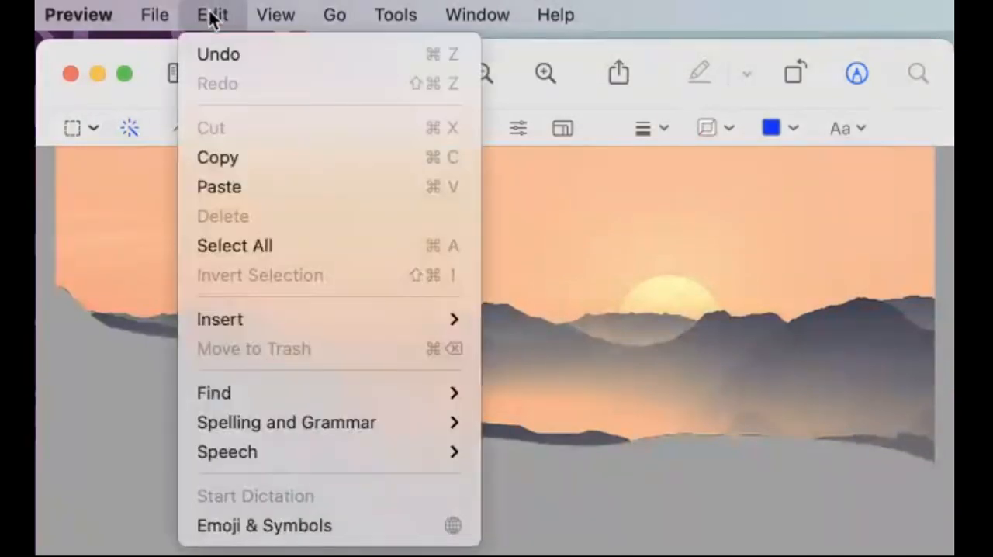
pyautogui.click(220, 54)
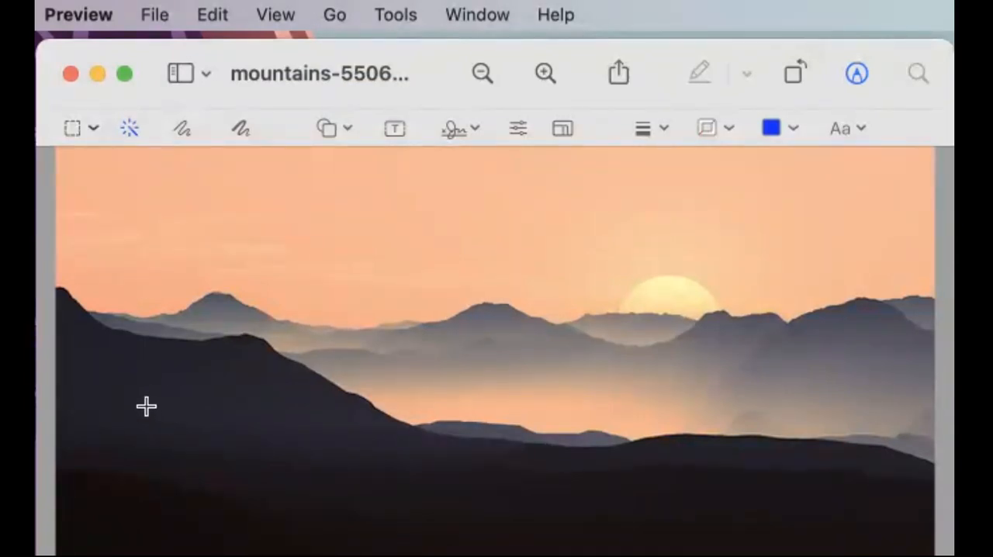
# - Select the dark foreground hills of the mountain image with Instant Alpha and copy the selection
pyautogui.moveTo(150, 408); pyautogui.dragTo(167, 428)
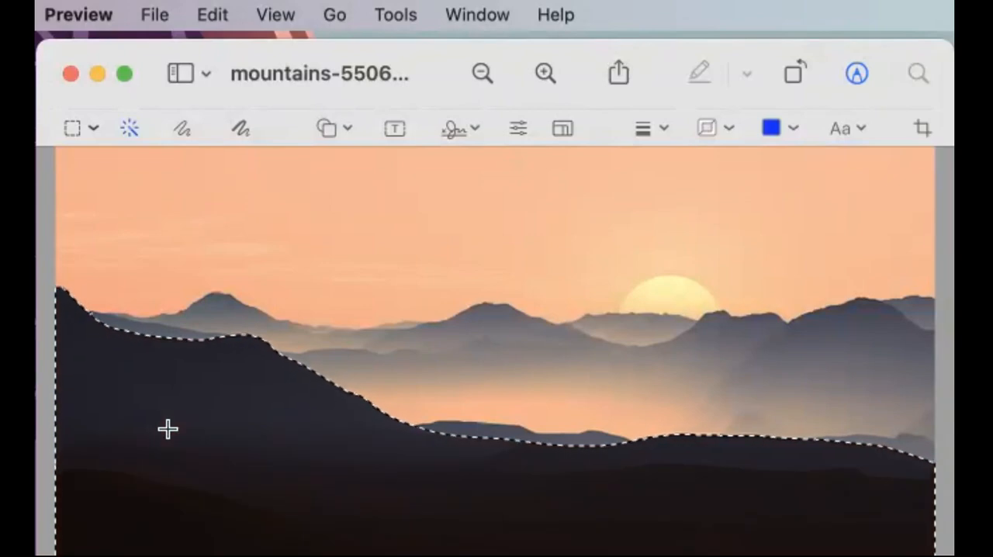
pyautogui.click(221, 14)
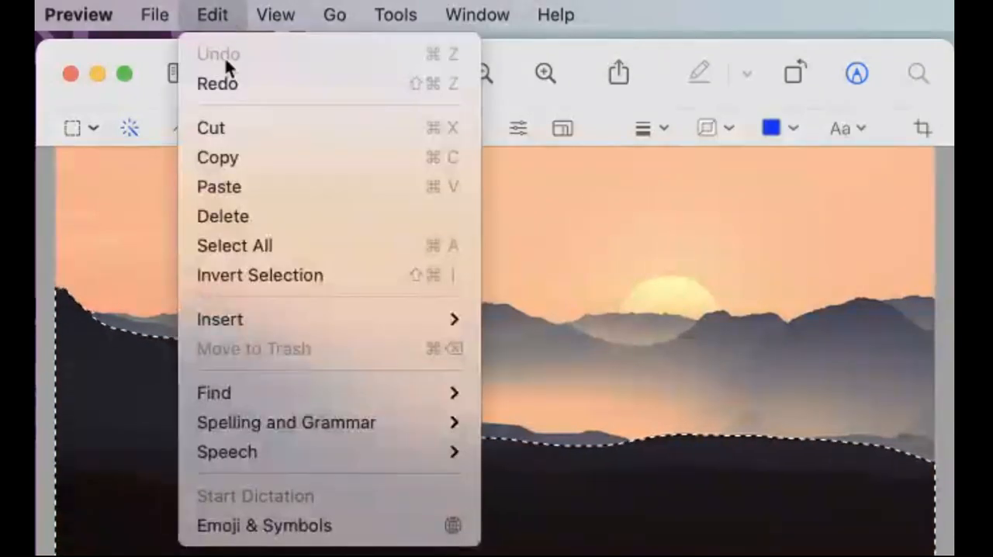
pyautogui.click(252, 156)
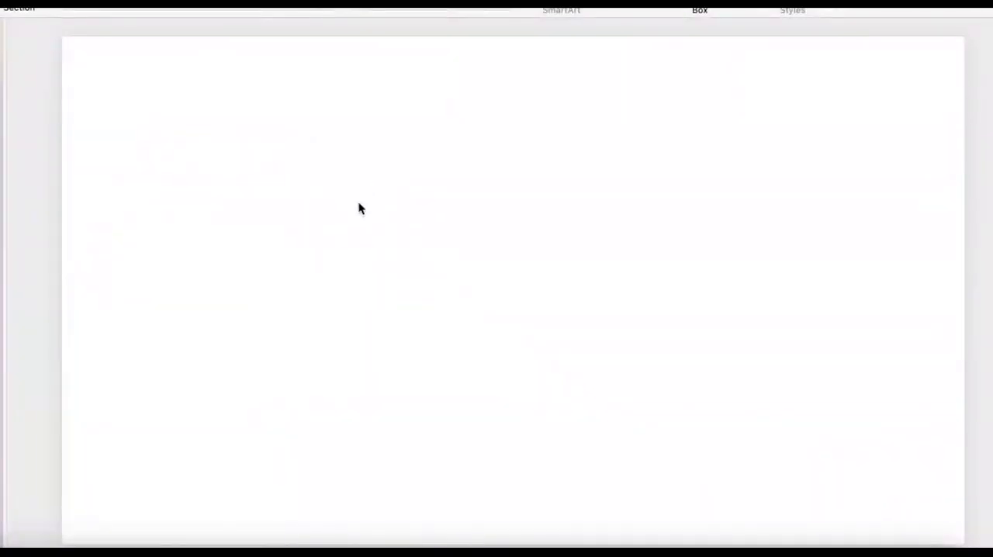
# - Paste the hills cutout onto the blank PowerPoint slide, enlarge it and place it in the slide's lower-left corner
pyautogui.press('super+v')
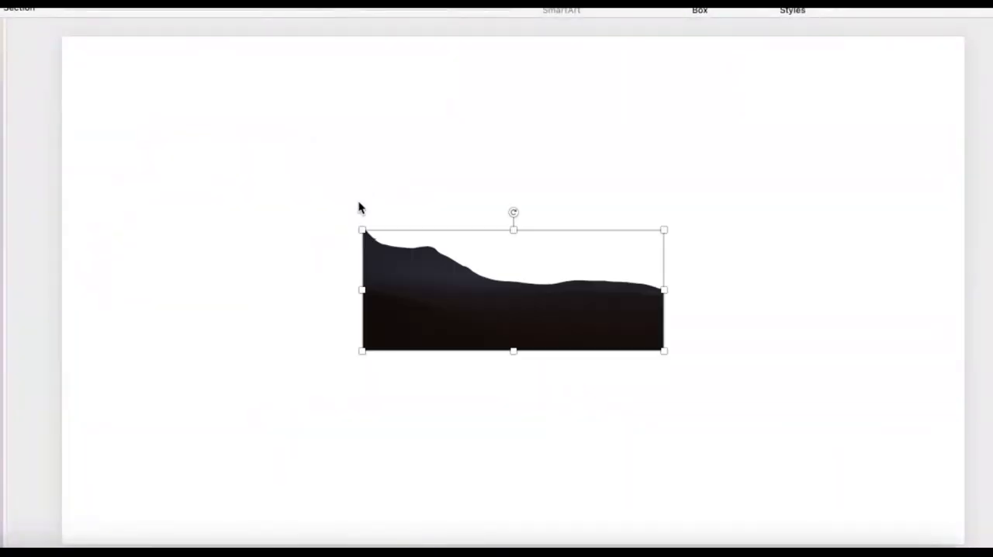
pyautogui.moveTo(362, 229); pyautogui.dragTo(137, 139)
pyautogui.moveTo(204, 210); pyautogui.dragTo(126, 403)
pyautogui.click(185, 146)
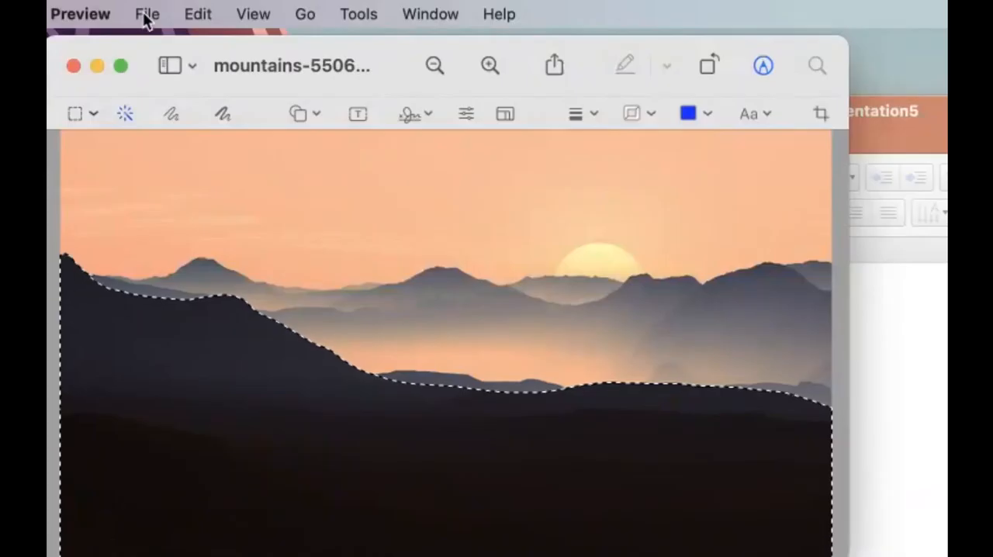
# - Switch to Preview, create a new image from the copied hills and move its window aside
pyautogui.click(144, 18)
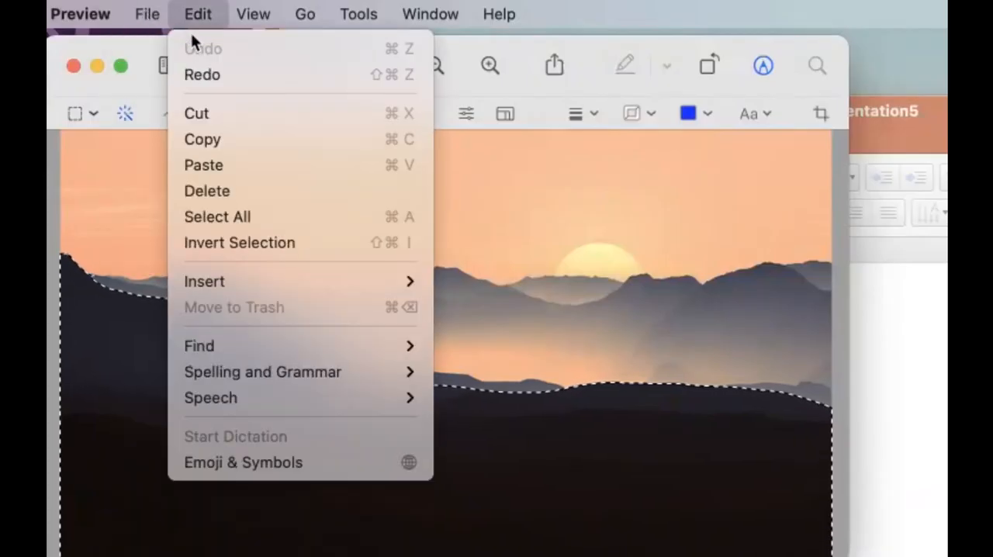
pyautogui.click(146, 41)
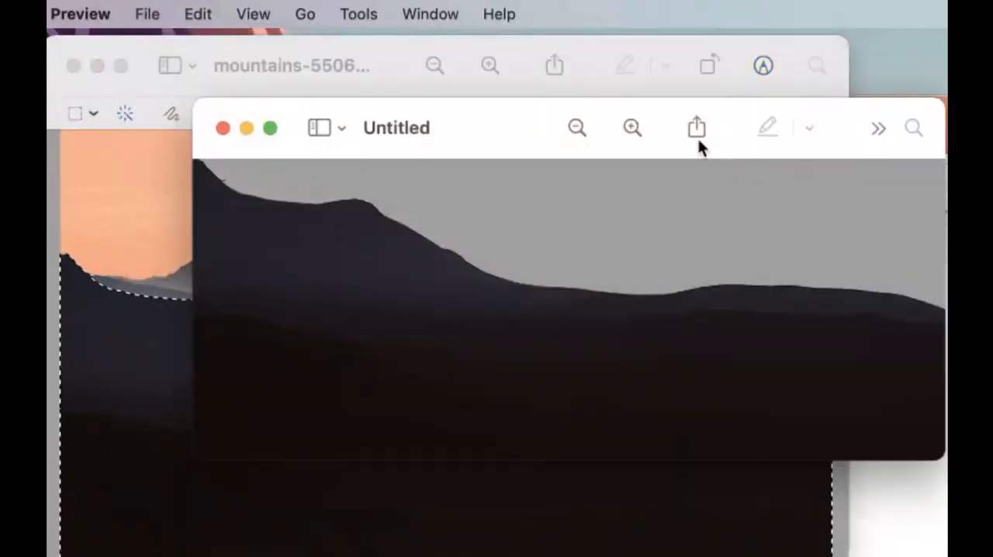
pyautogui.moveTo(503, 129); pyautogui.dragTo(947, 138)
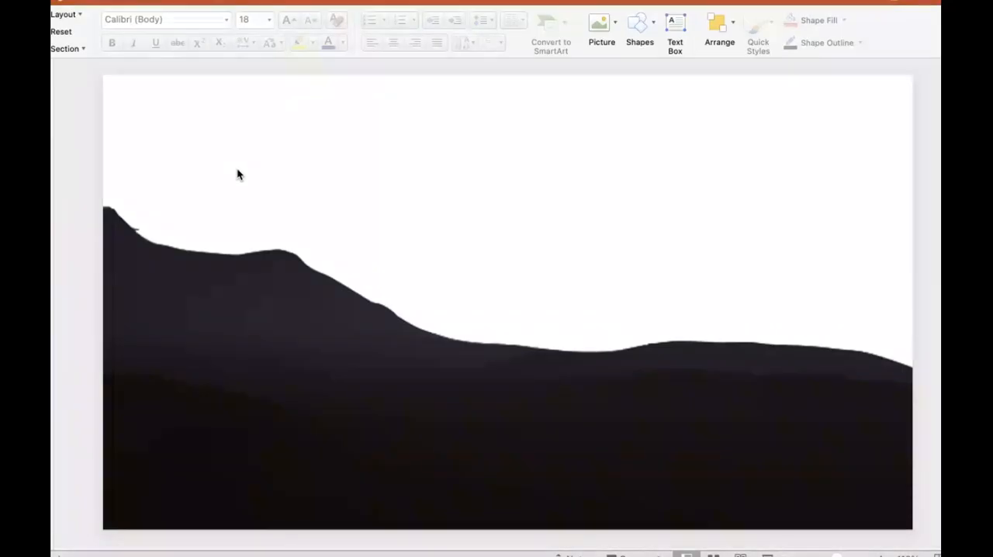